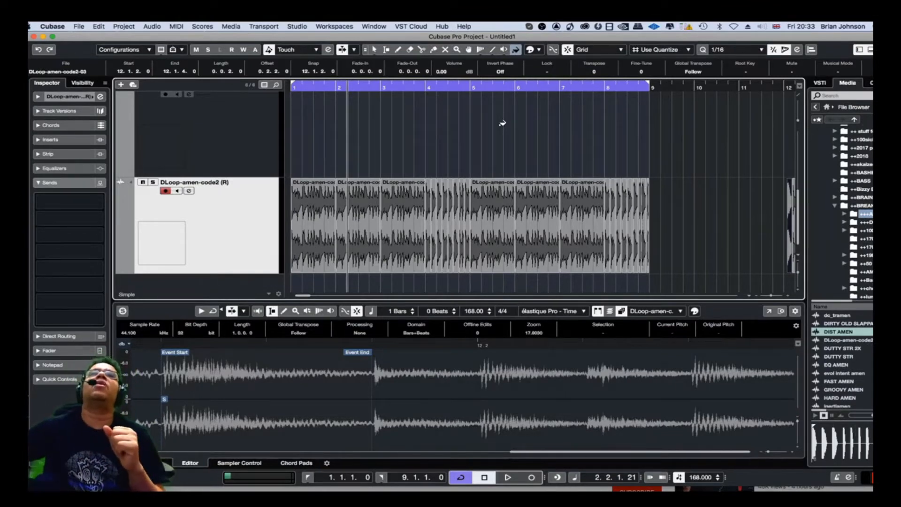
click(78, 27)
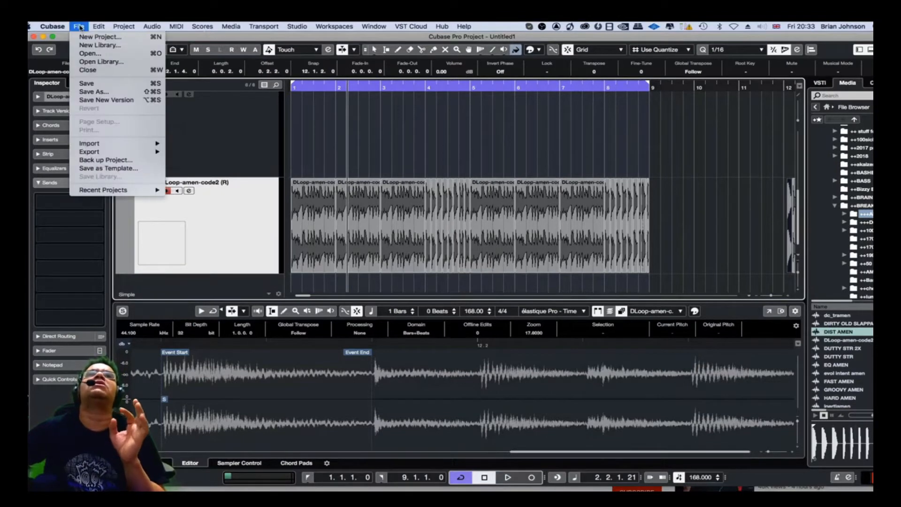
click(117, 92)
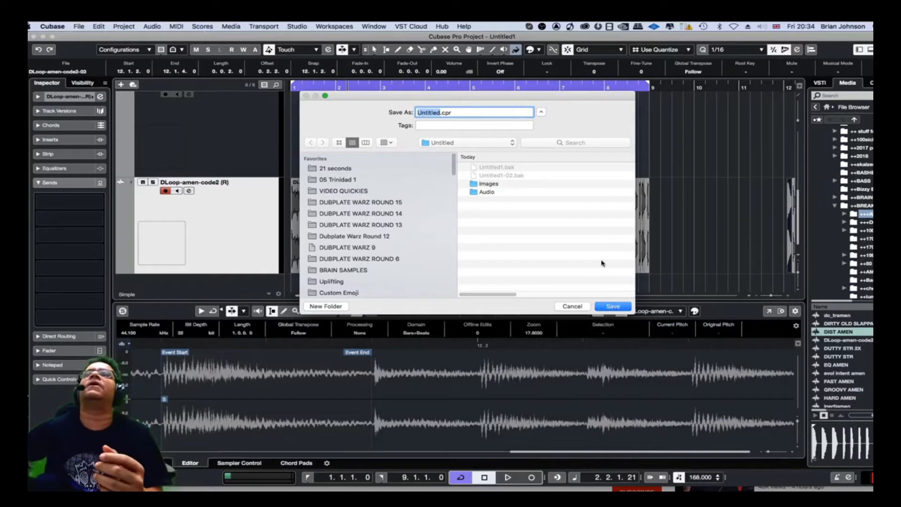
click(572, 306)
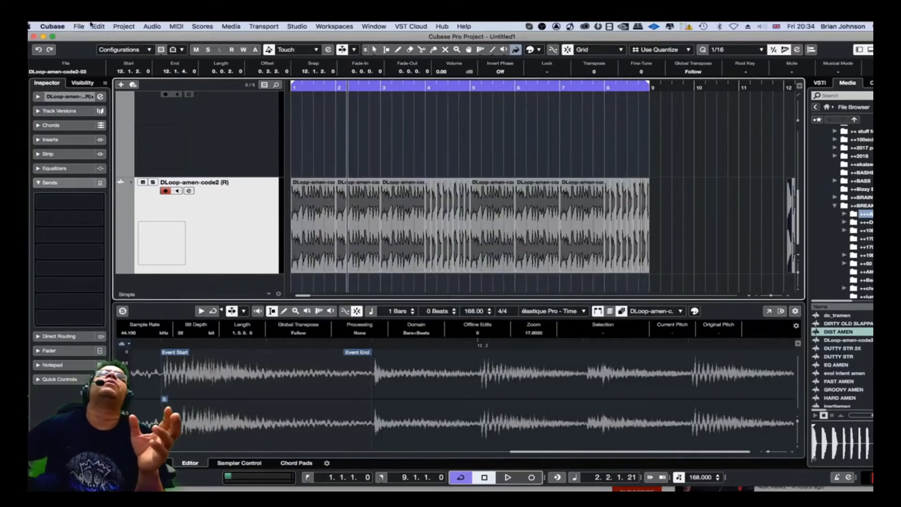
- Save the project under the new name JUNGLE PROJECT 1
click(89, 27)
mouse_move(85, 25)
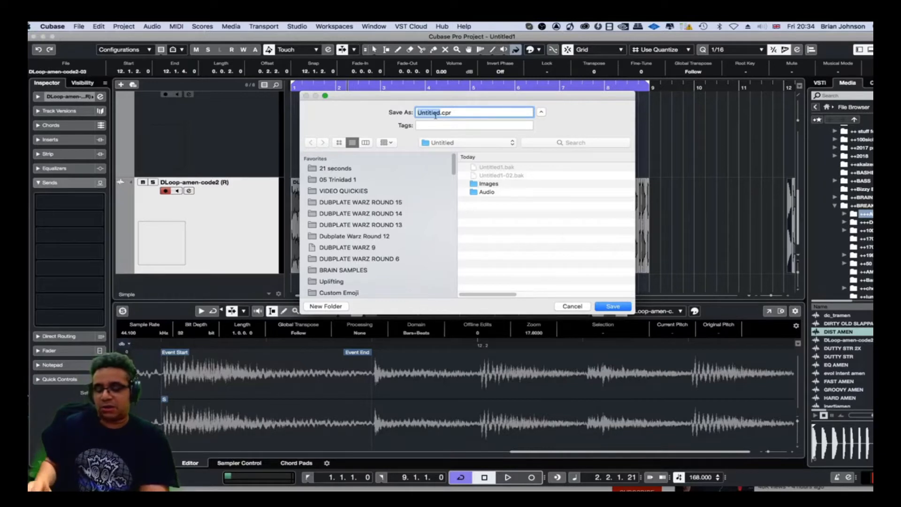
text(T 1)
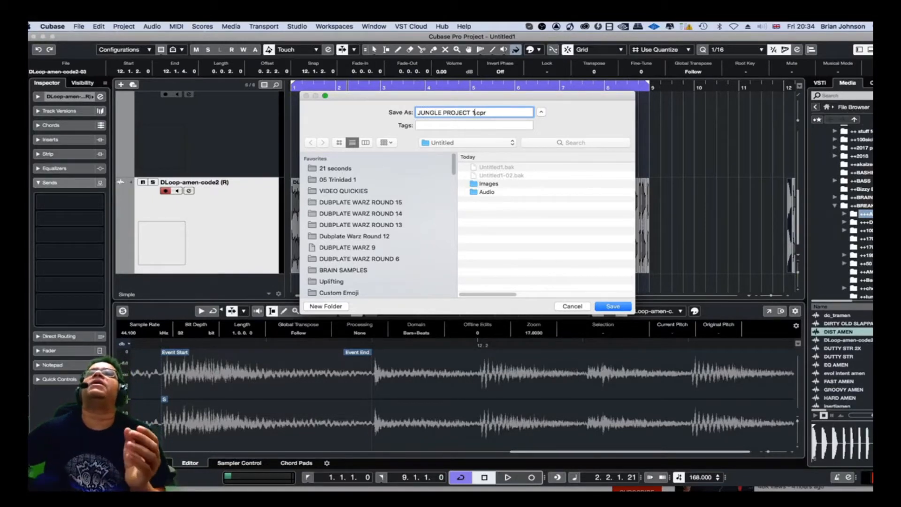
click(616, 306)
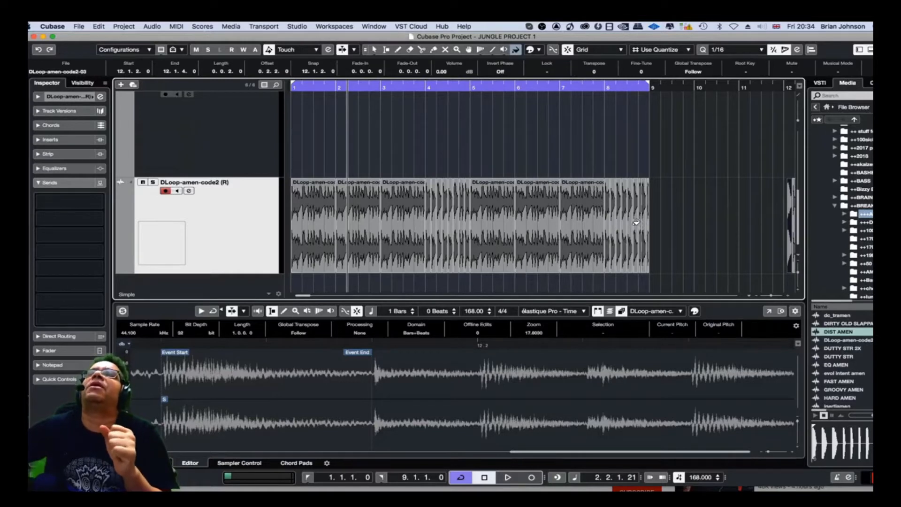
- Try to colour the whole DLoop-amen-code2 track orange with the Colorize palette
right_click(619, 197)
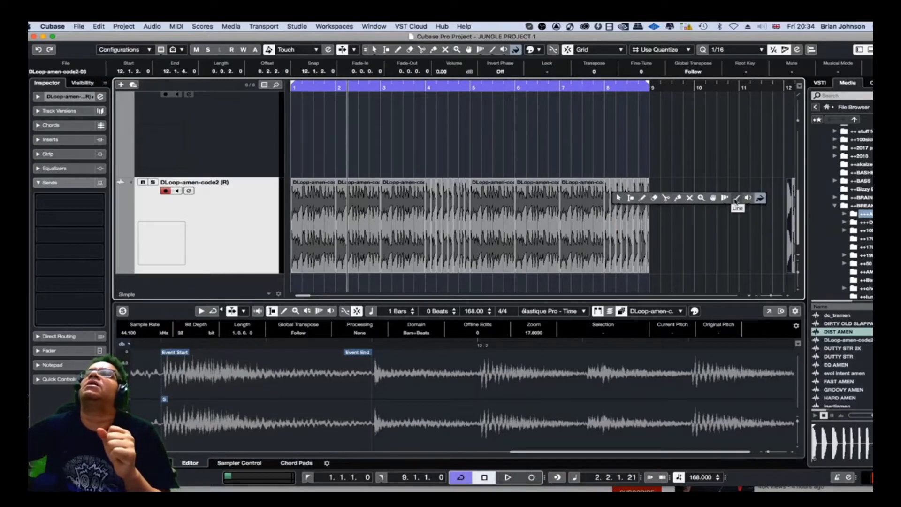
click(754, 200)
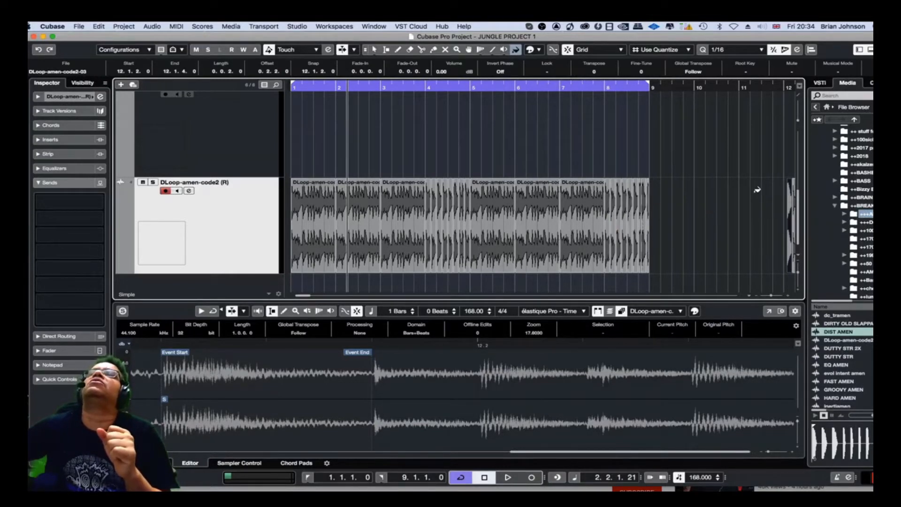
click(609, 203)
click(656, 155)
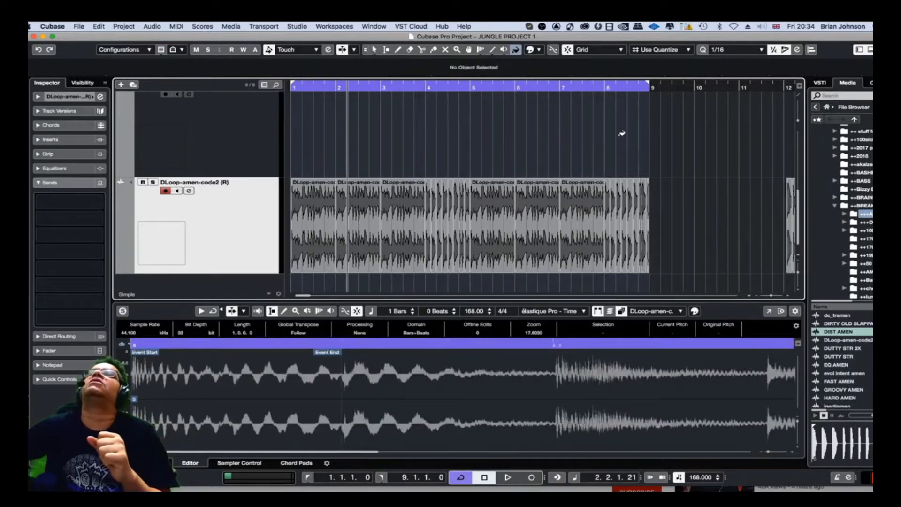
click(541, 51)
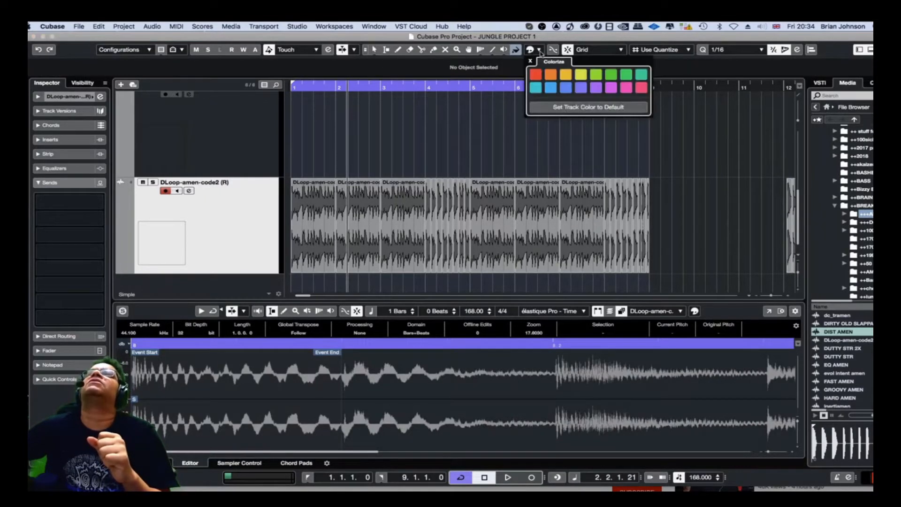
click(551, 75)
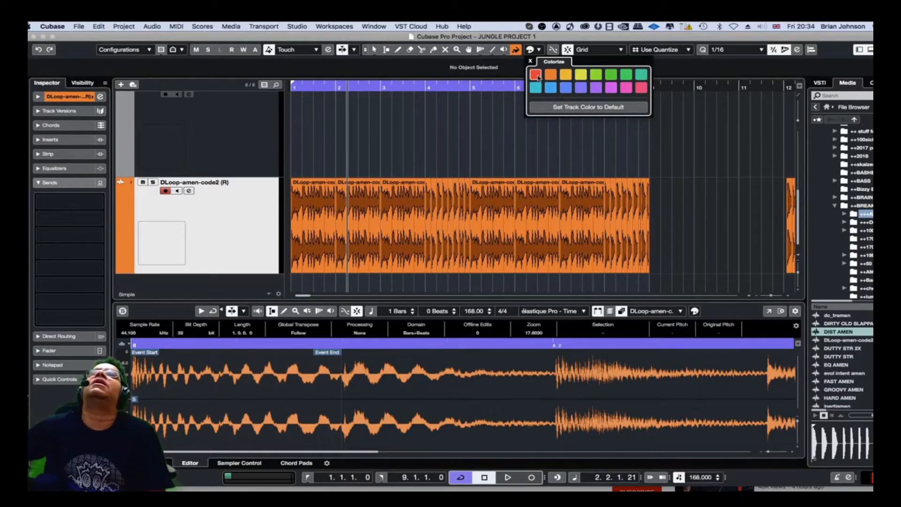
key(super+z)
click(466, 140)
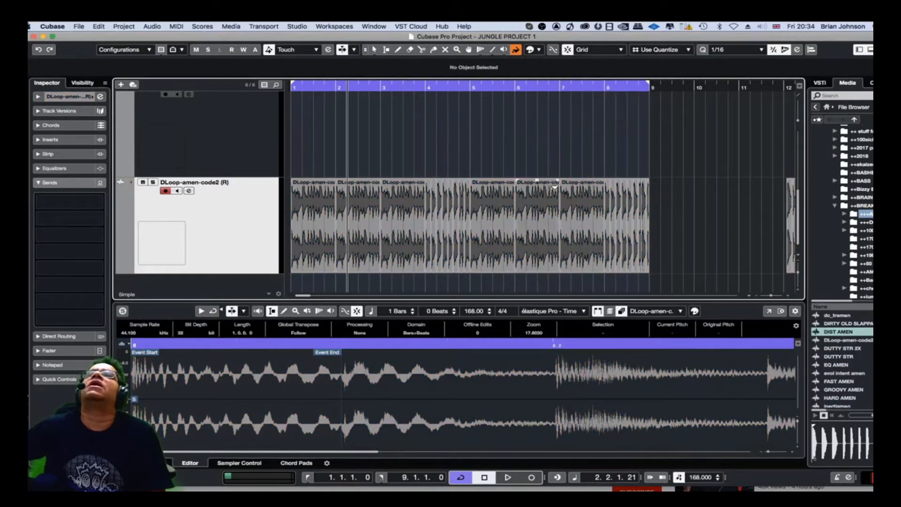
- Colour the DLoop-amen-code2 event at bar 7 amber yellow
click(570, 201)
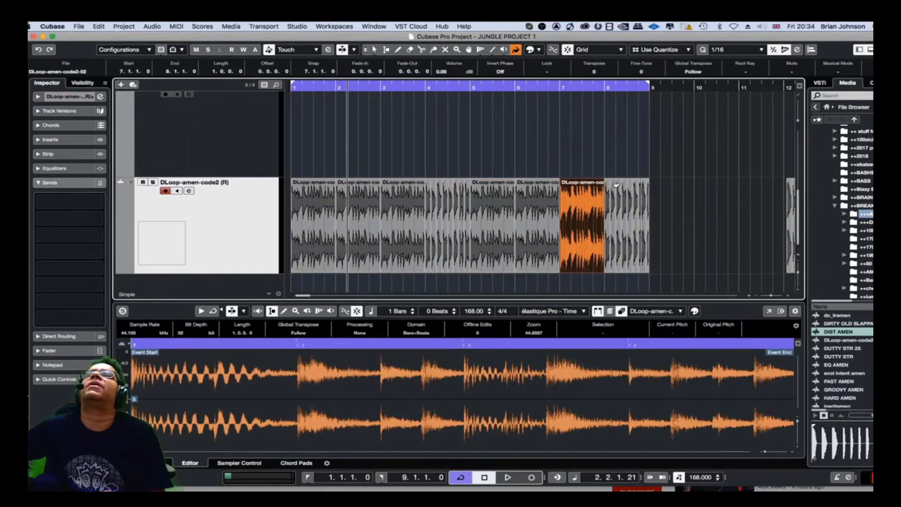
key(super+z)
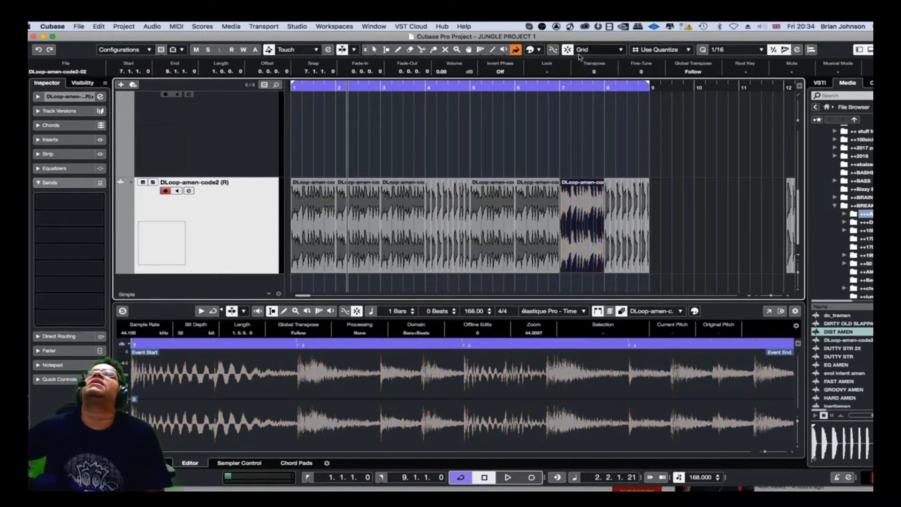
click(532, 49)
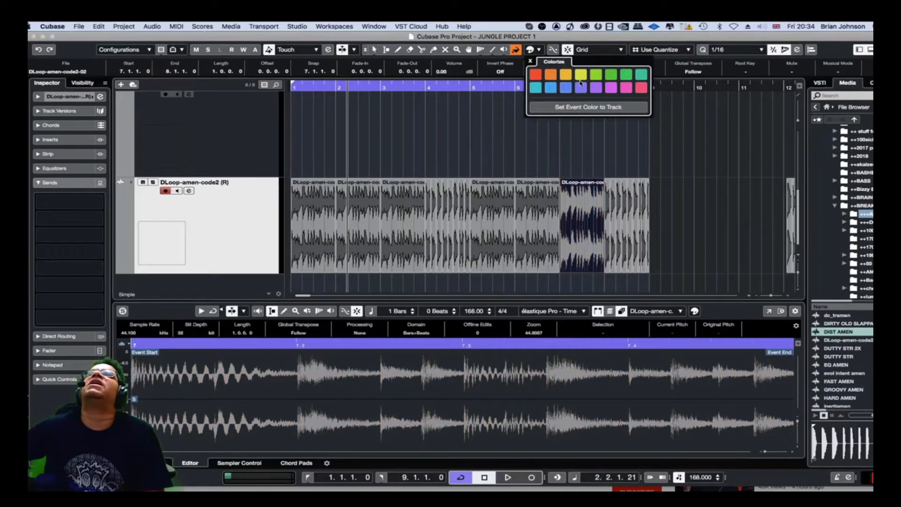
click(566, 74)
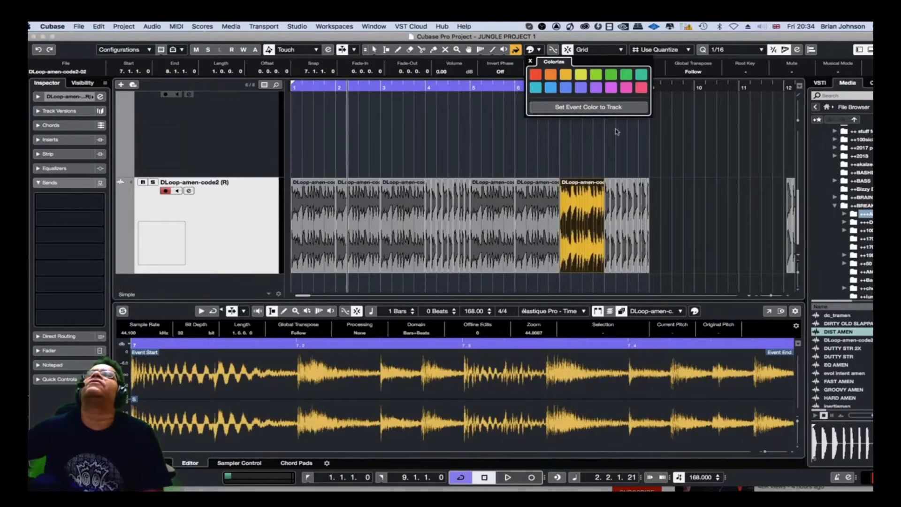
click(647, 134)
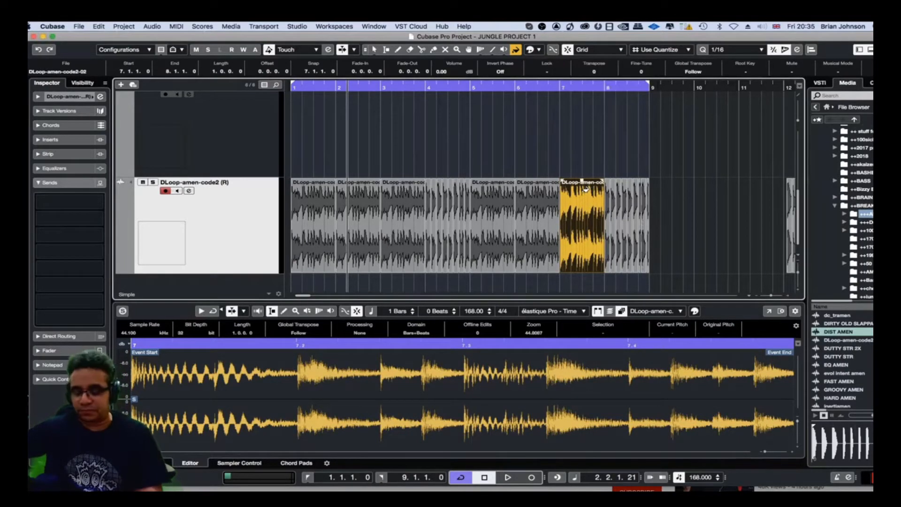
- Apply the same amber yellow with the Color tool to the bar 8 slices starting at 8.2.1 and 8.3.3
key(h)
key(h)
key(h)
key(g)
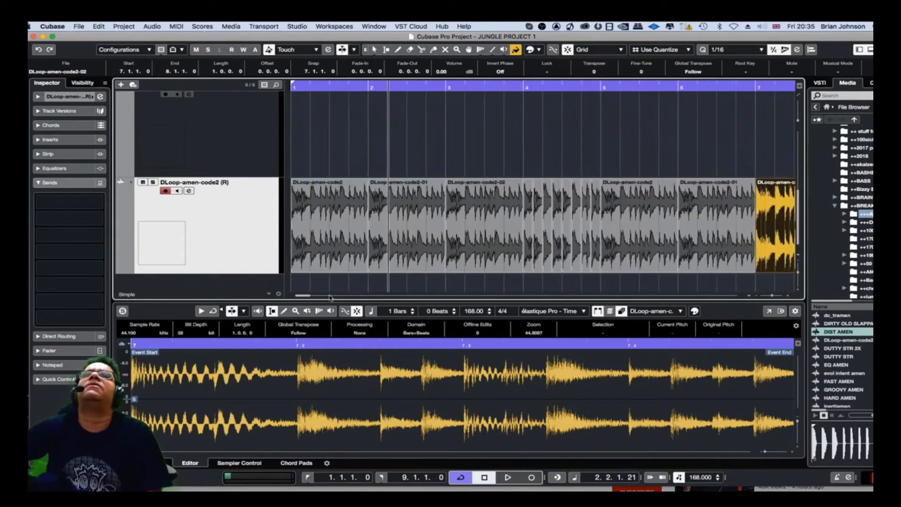
key(h)
scroll(316, 209, right, 10)
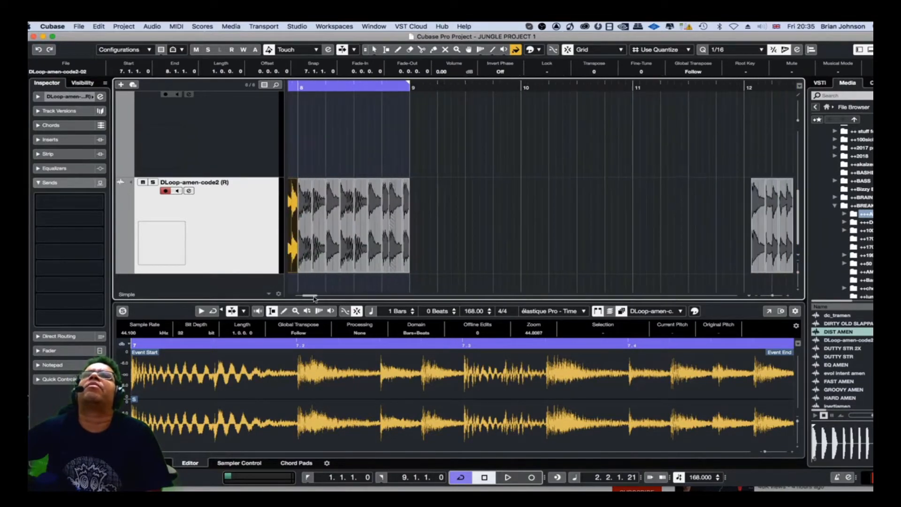
click(331, 202)
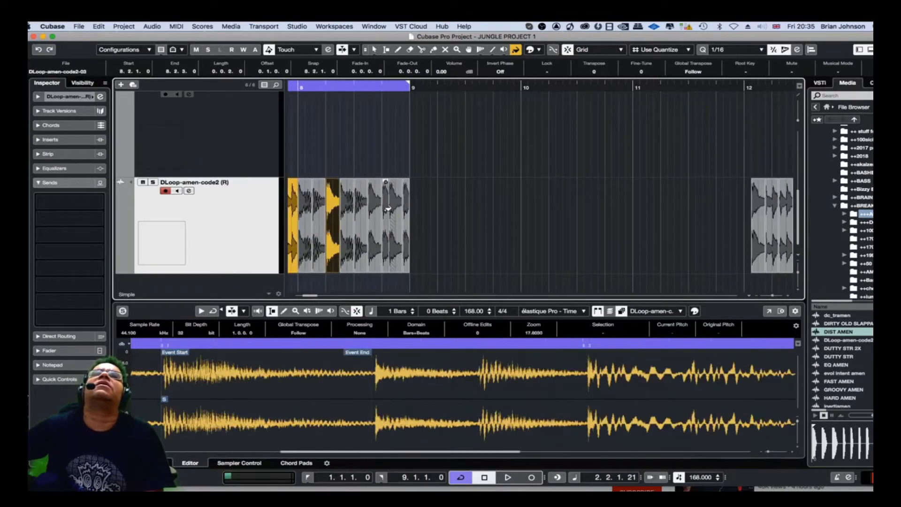
click(375, 205)
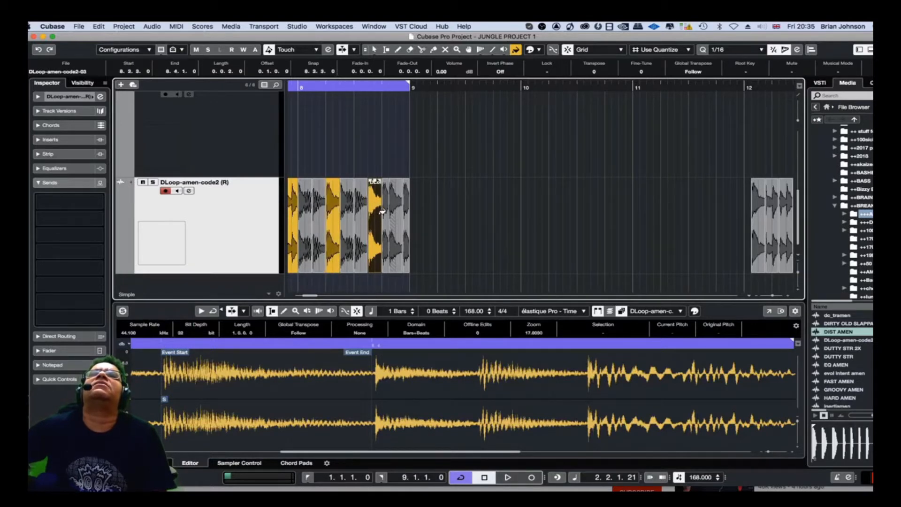
- Set the cycle start to 8.1.1.0 and play the bar 8 loop
ctrl+click(301, 83)
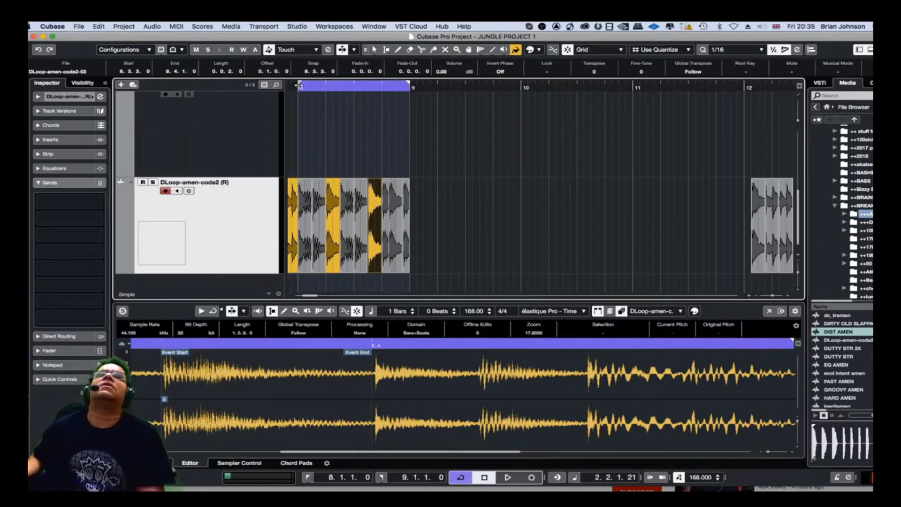
key(space)
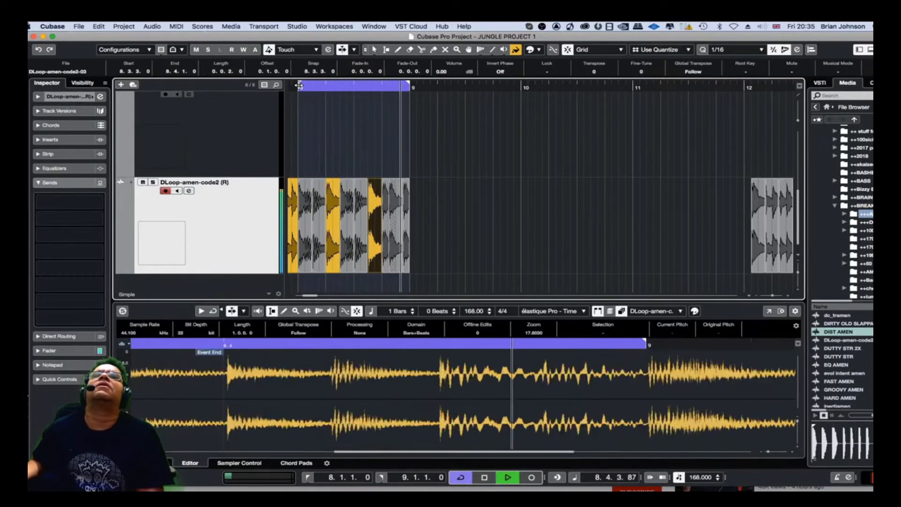
key(space)
- Colour the first slice of bar 8, starting at 8.1.1, red and audition the loop
right_click(450, 190)
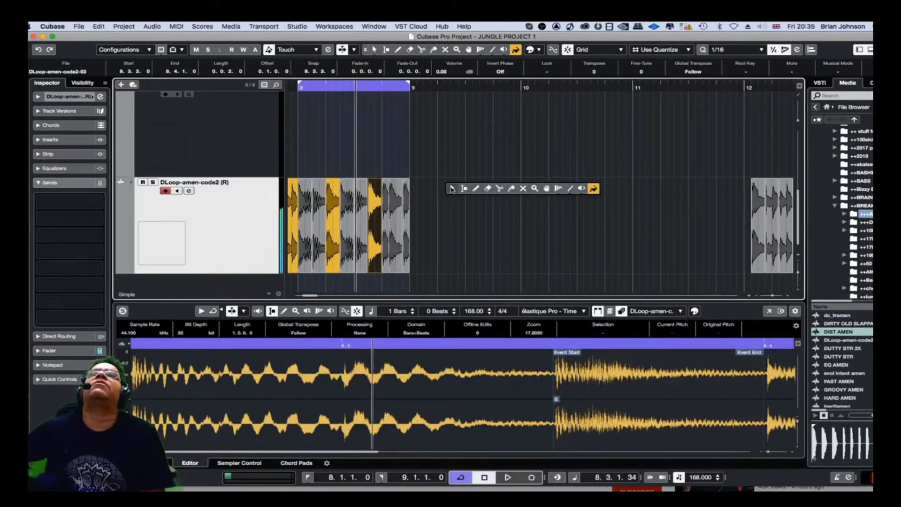
click(450, 190)
click(306, 229)
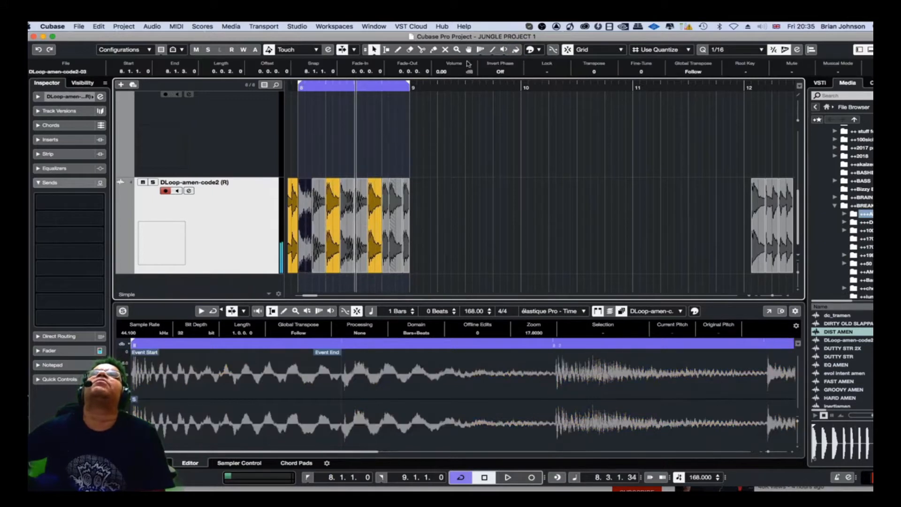
click(530, 49)
click(536, 74)
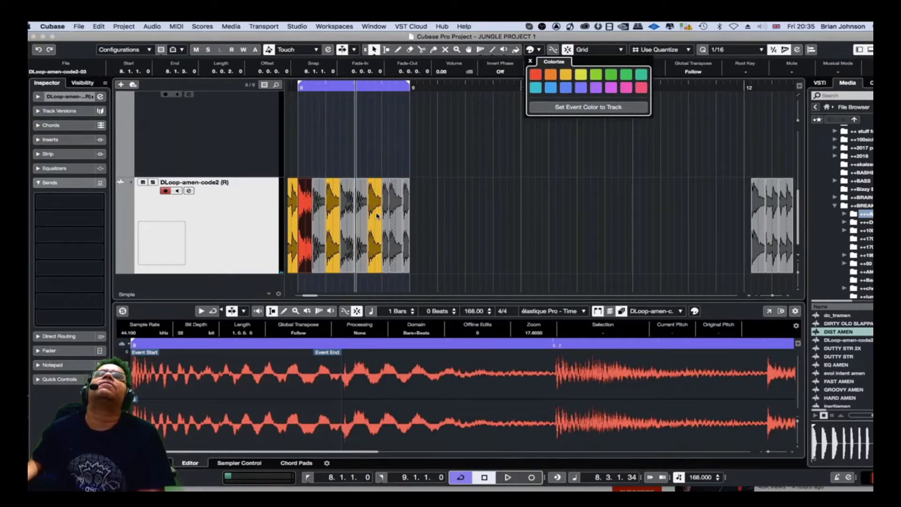
key(Escape)
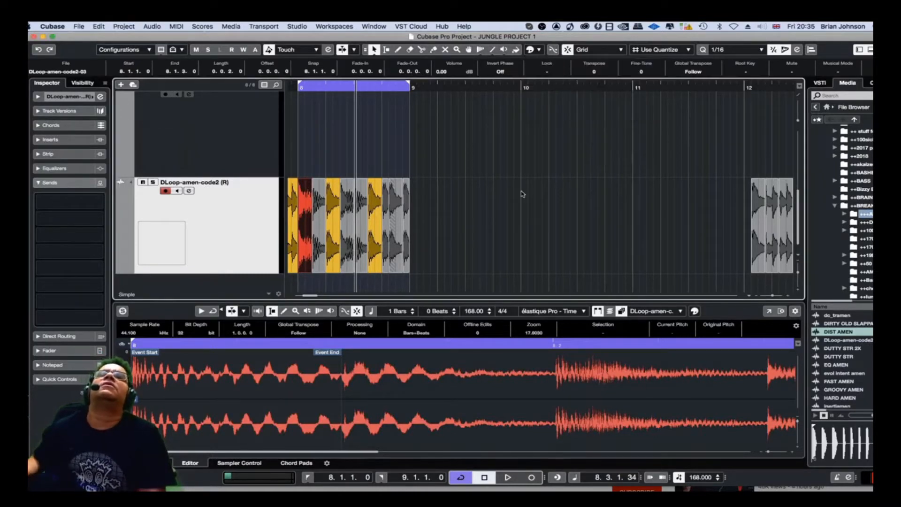
key(space)
key(space)
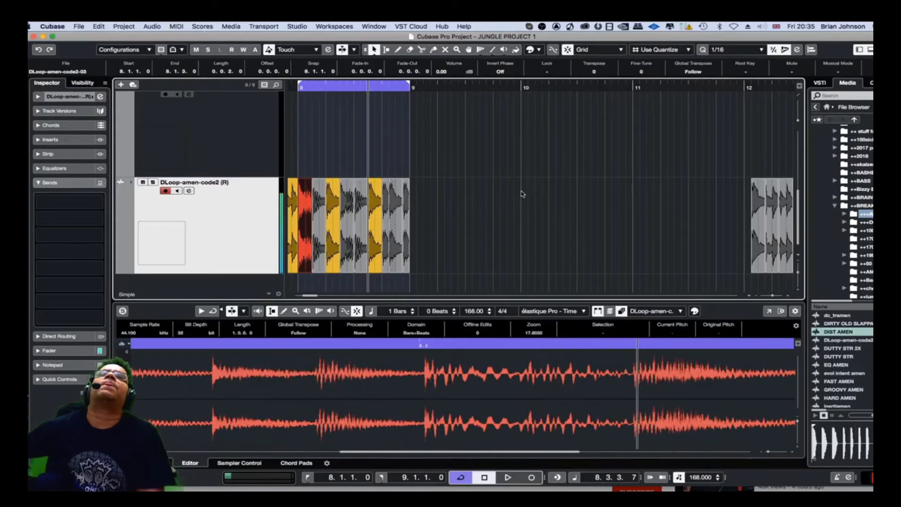
- Colour the slice starting at 8.2.3 the same red with the Color tool and play the loop again
click(350, 199)
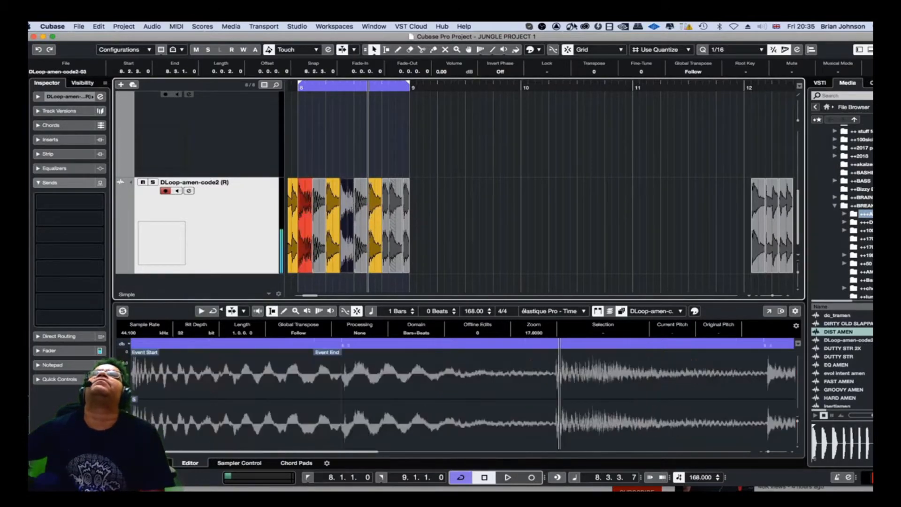
click(515, 50)
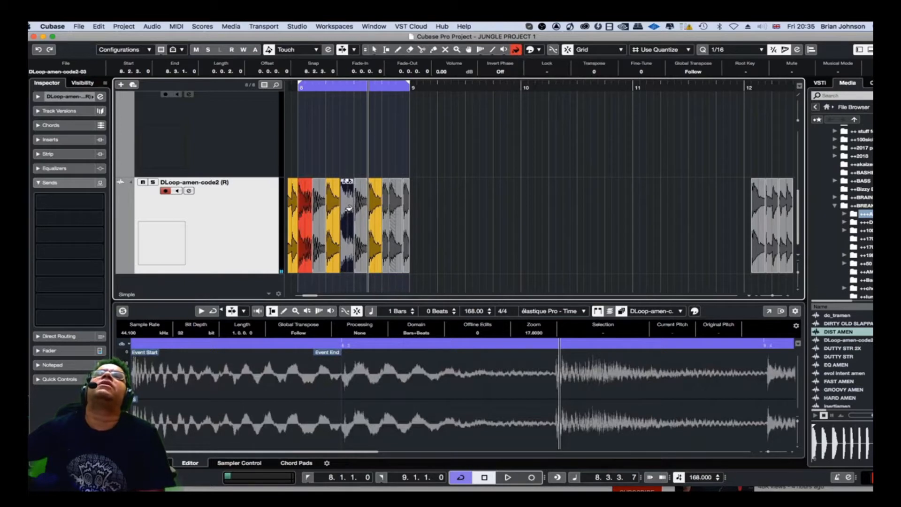
click(346, 181)
key(space)
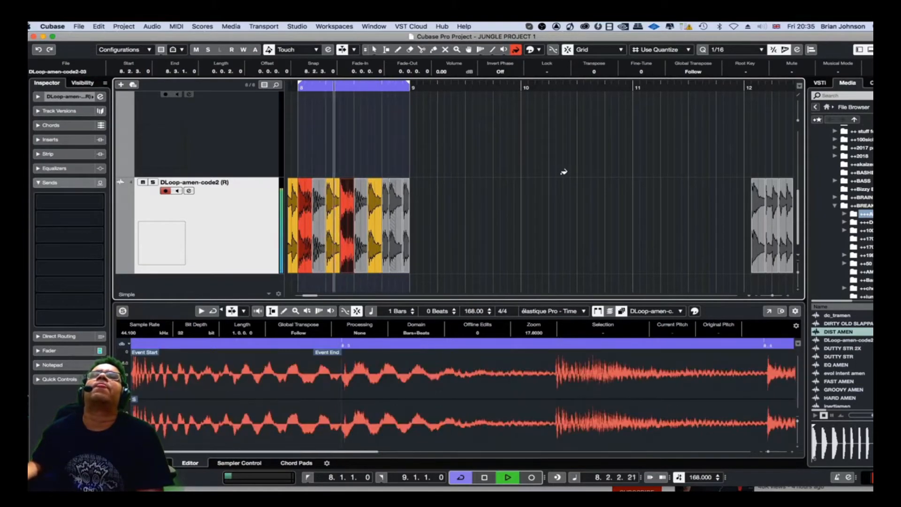
key(space)
- Return to the selection tool, clear the selection and extend the cycle start back to 1.1.1.0
key(1)
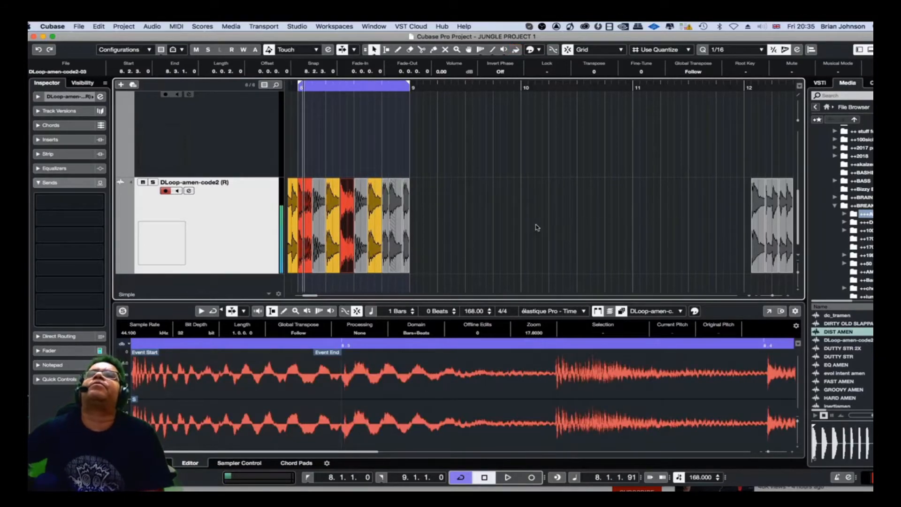
click(538, 228)
key(h)
key(h)
key(h)
key(g)
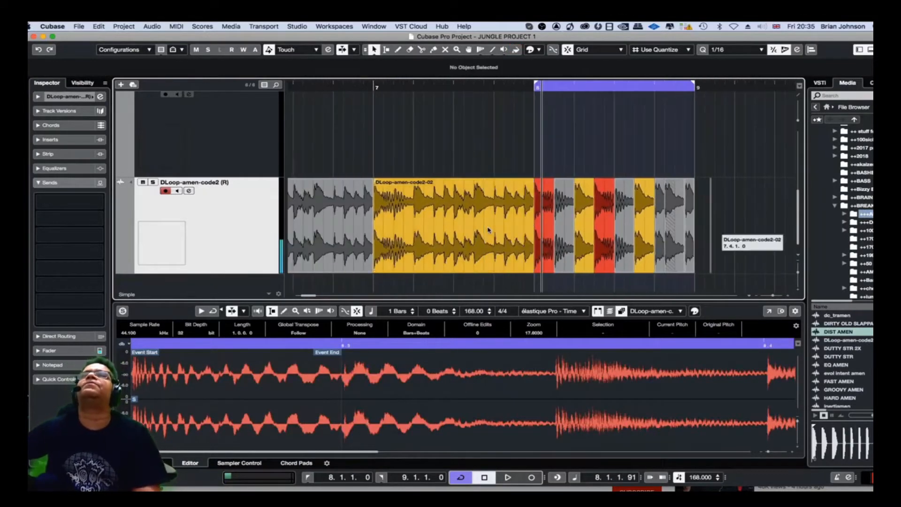
key(g)
key(g)
key(g)
key(g)
key(g)
key(g)
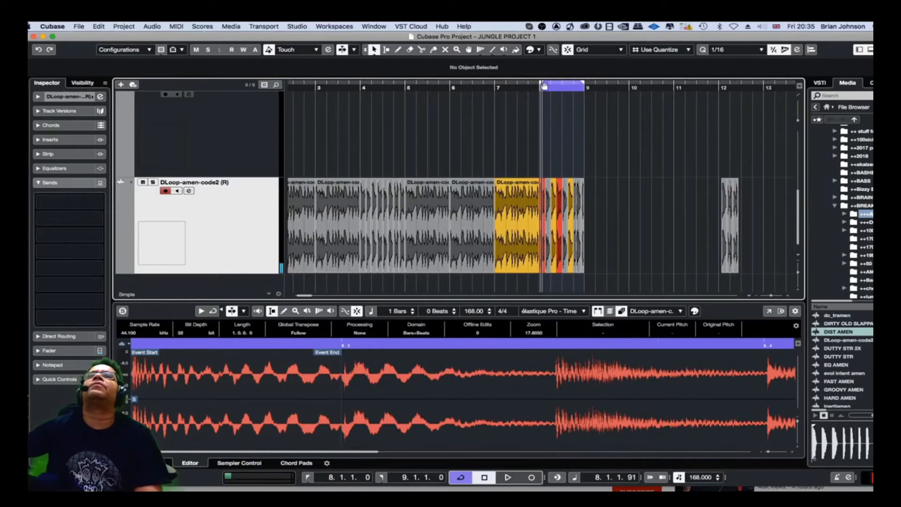
drag(543, 85, 192, 123)
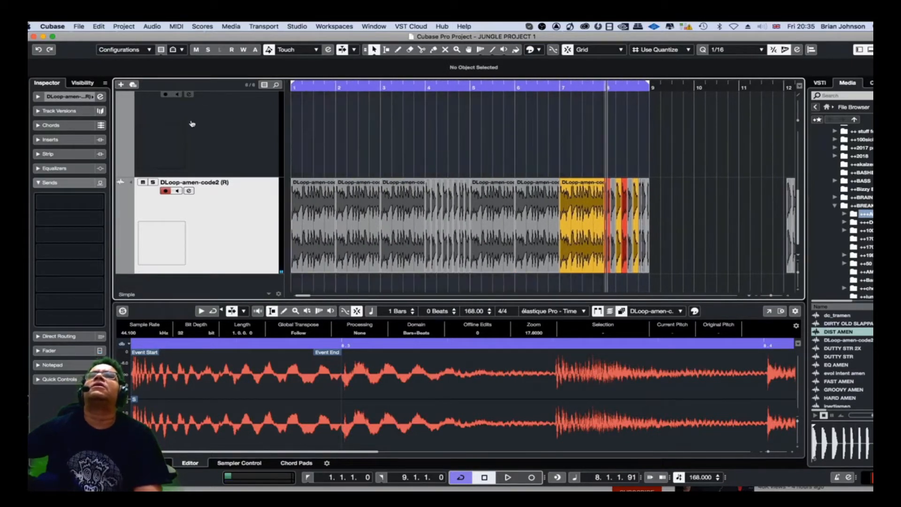
- Play the eight-bar loop from the project start and set the cycle start to 8.1.1.0
key(g)
key(KP_1)
key(space)
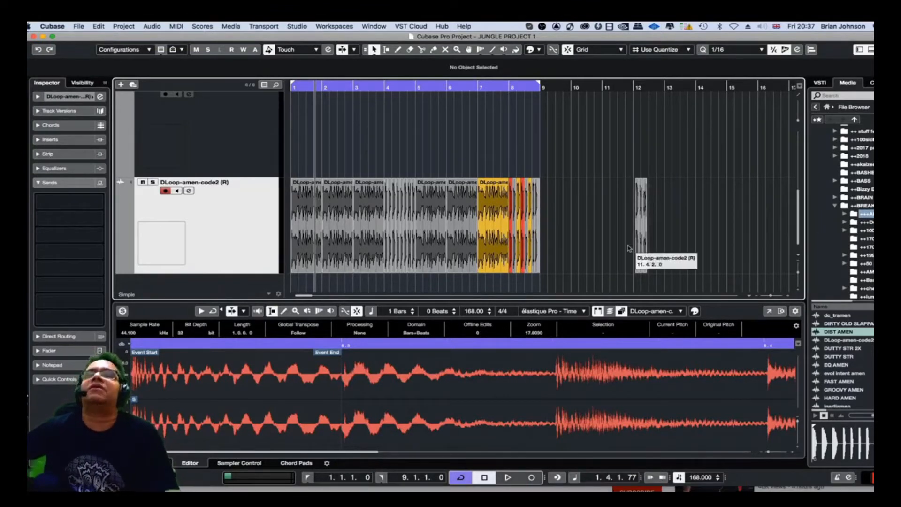
key(h)
key(h)
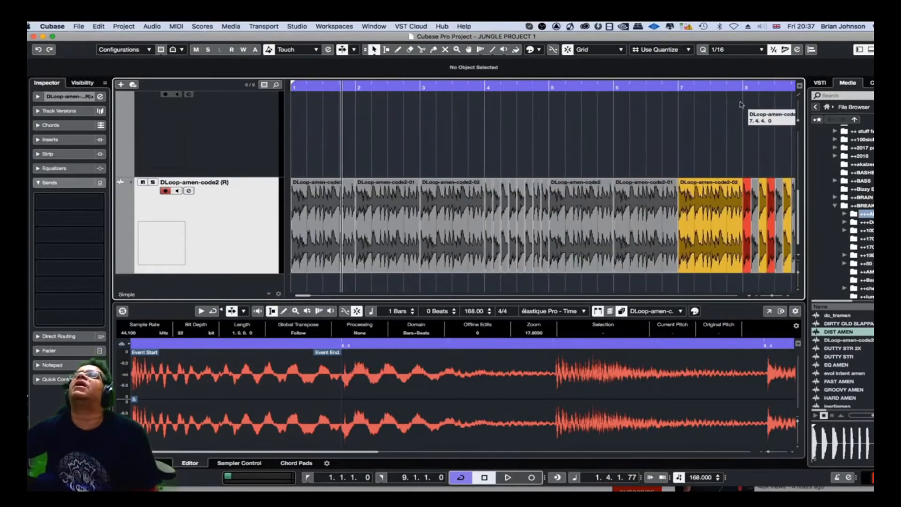
click(745, 89)
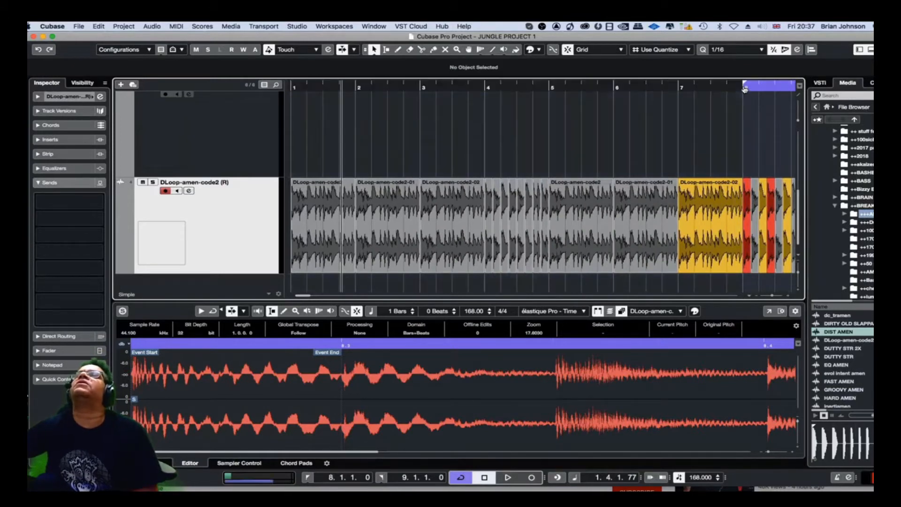
click(538, 50)
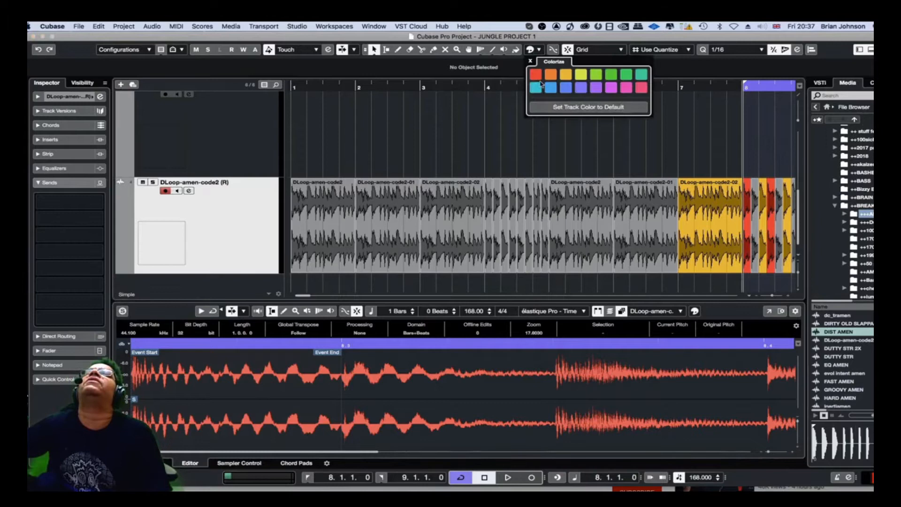
click(565, 74)
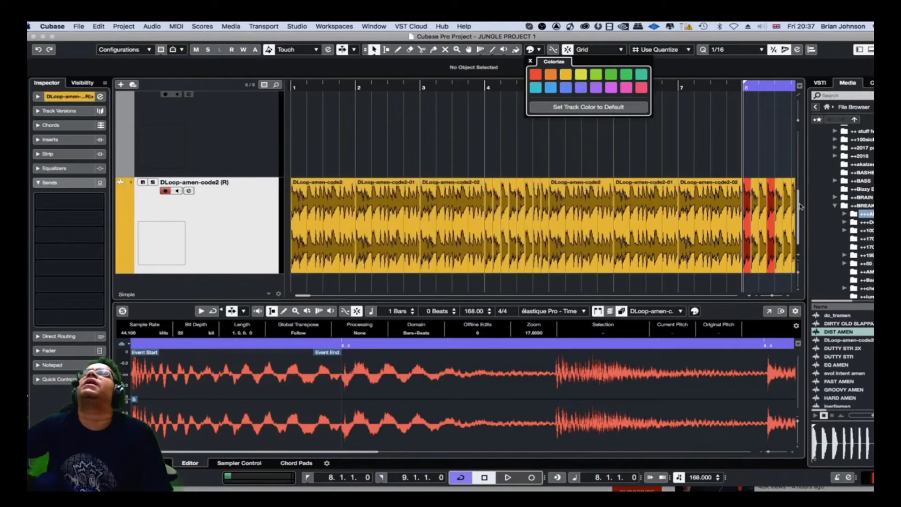
key(super+z)
click(732, 162)
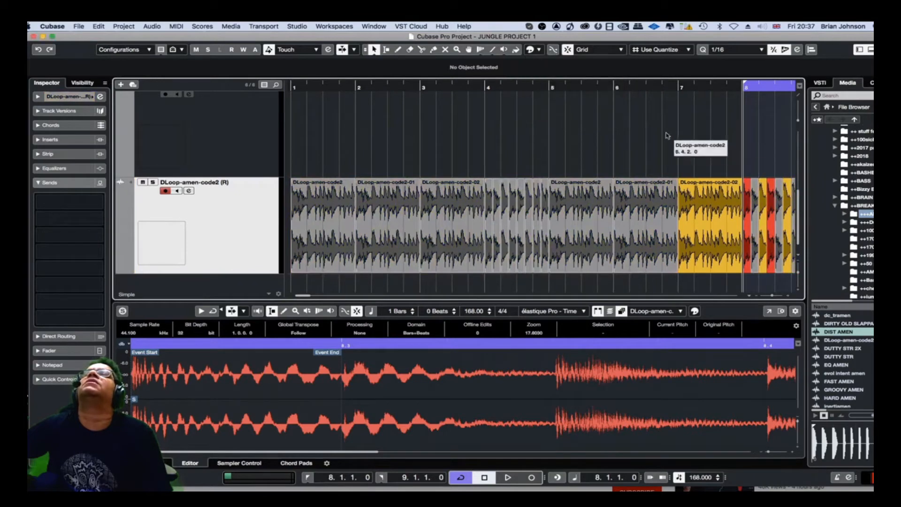
click(540, 50)
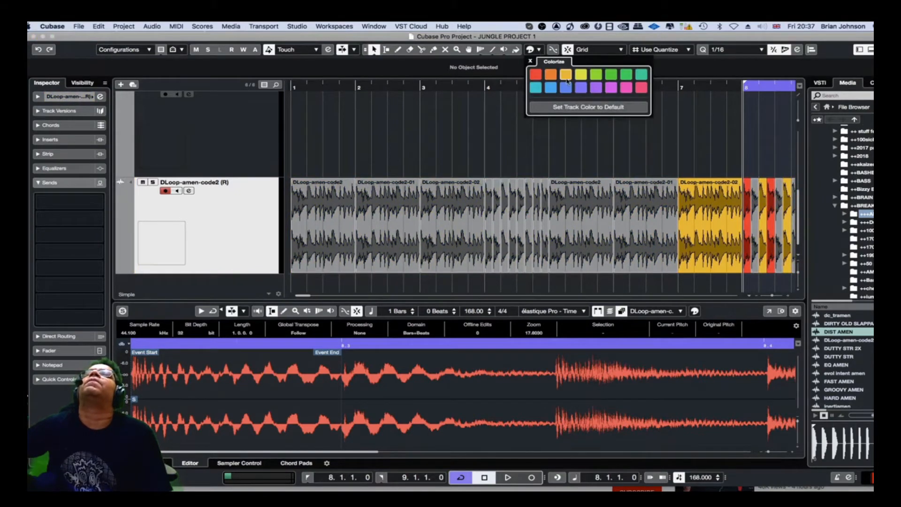
- Colour the bar 8 slices starting at 8.1.3 and 8.3.1 light green
click(758, 200)
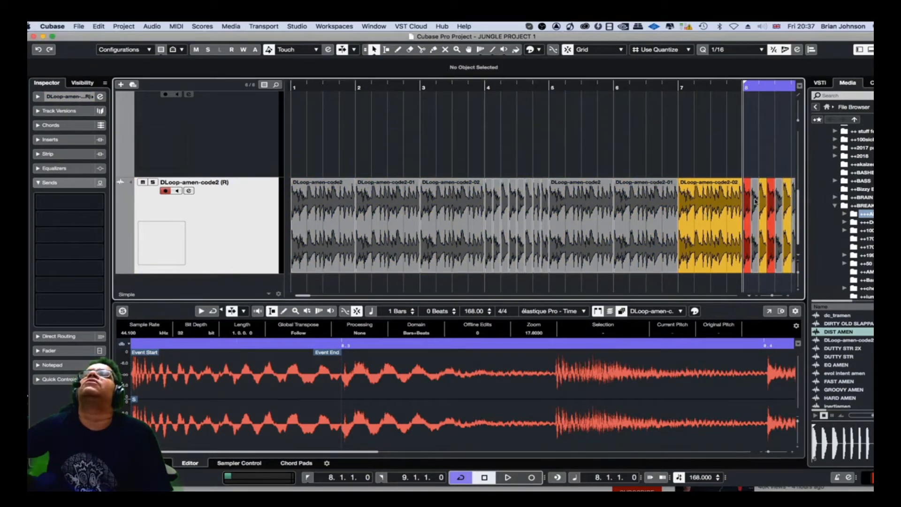
click(533, 49)
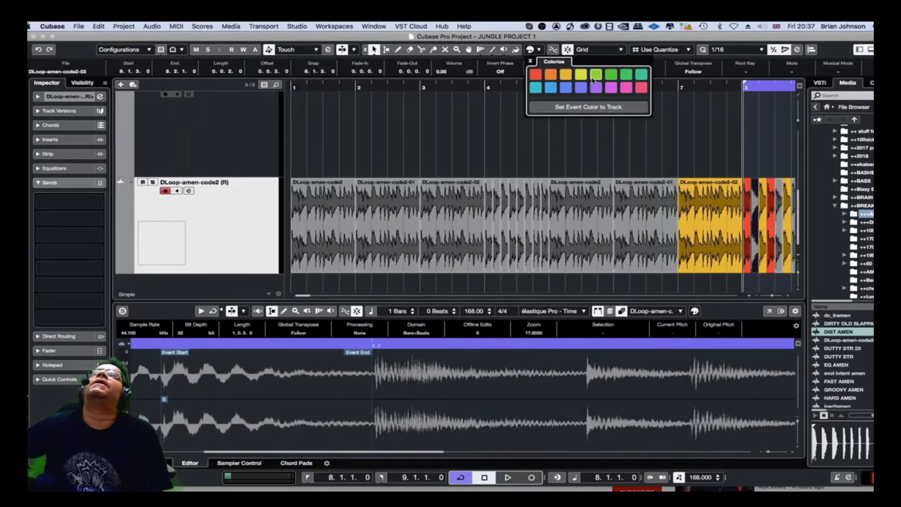
click(596, 74)
click(779, 221)
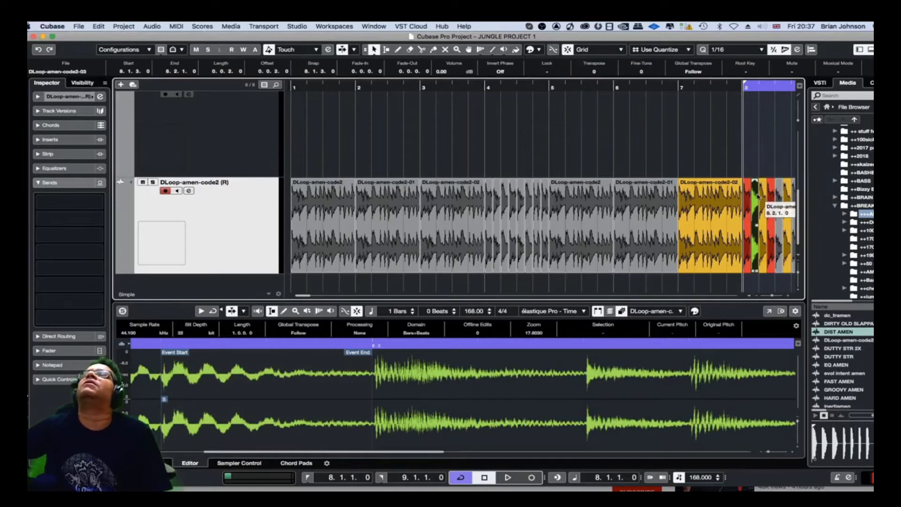
click(530, 50)
click(593, 75)
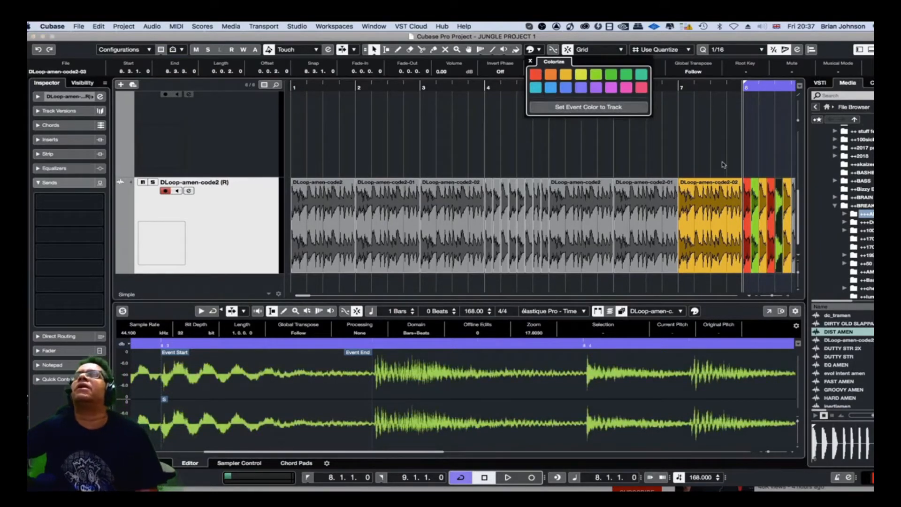
- Play the bar 8 loop and select the slice starting at 8.4.2
key(space)
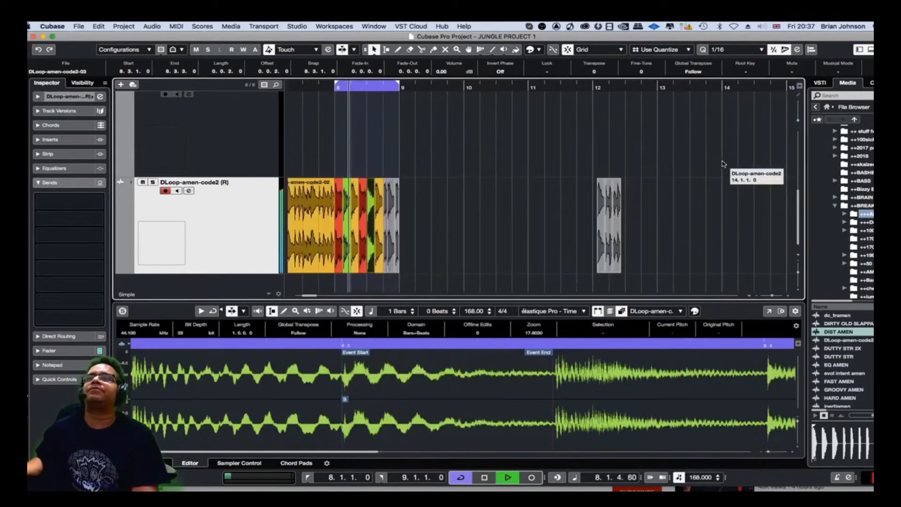
click(390, 212)
key(space)
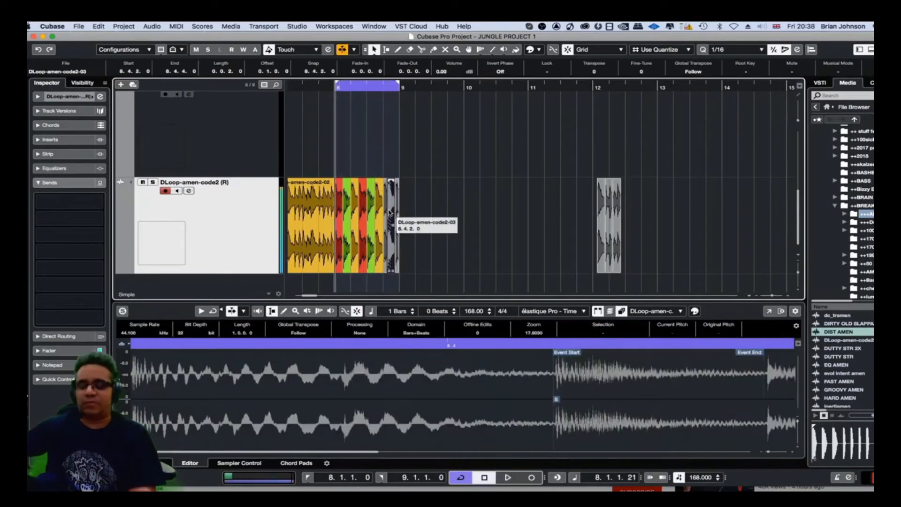
- Audition bar 8 again and colour its last three slices, from 8.4.1 to the end of the bar, red
key(h)
key(h)
key(h)
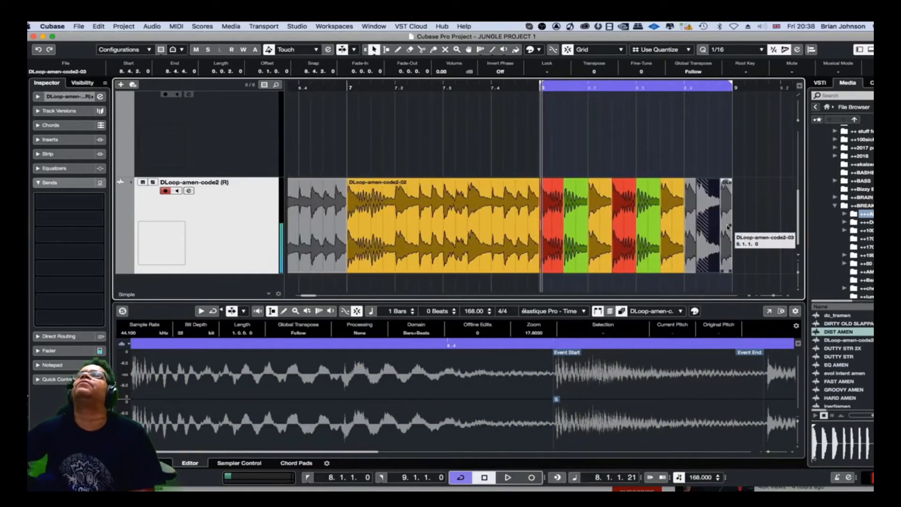
right_click(674, 164)
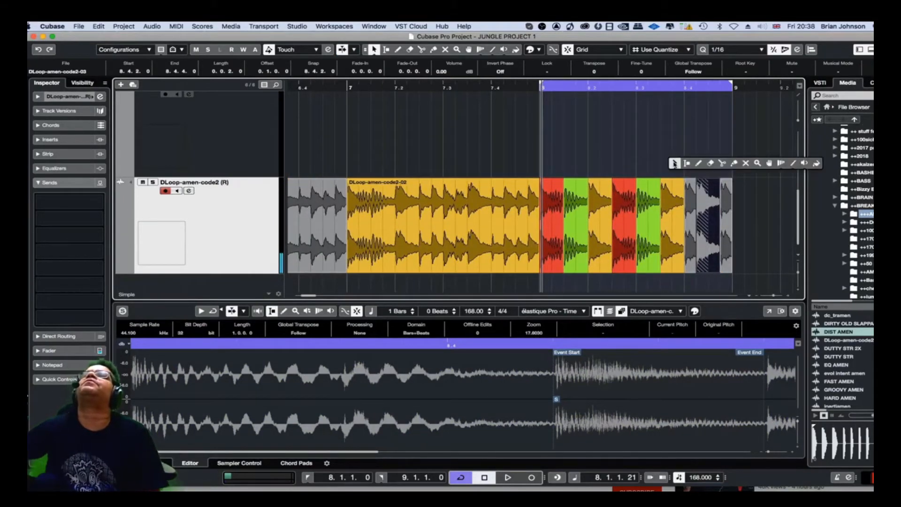
click(688, 134)
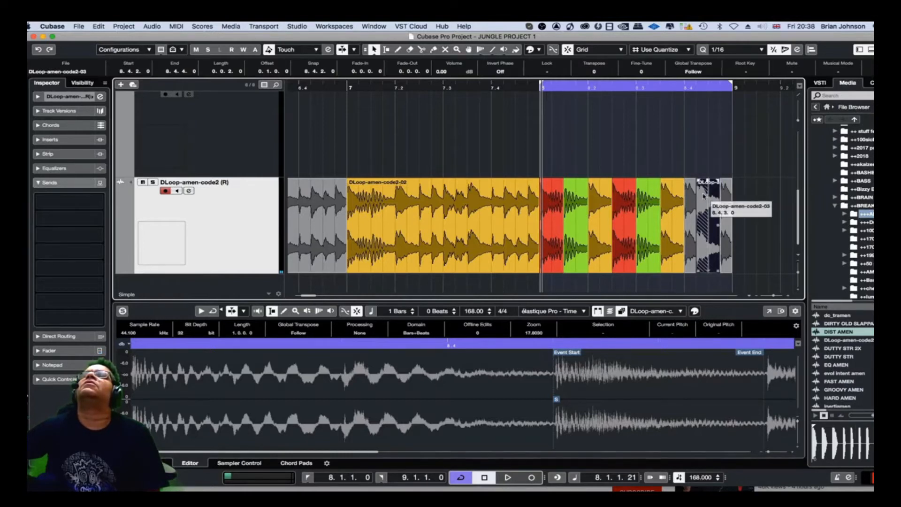
mouse_move(704, 193)
mouse_down()
mouse_move(661, 197)
mouse_move(693, 183)
mouse_up()
key(space)
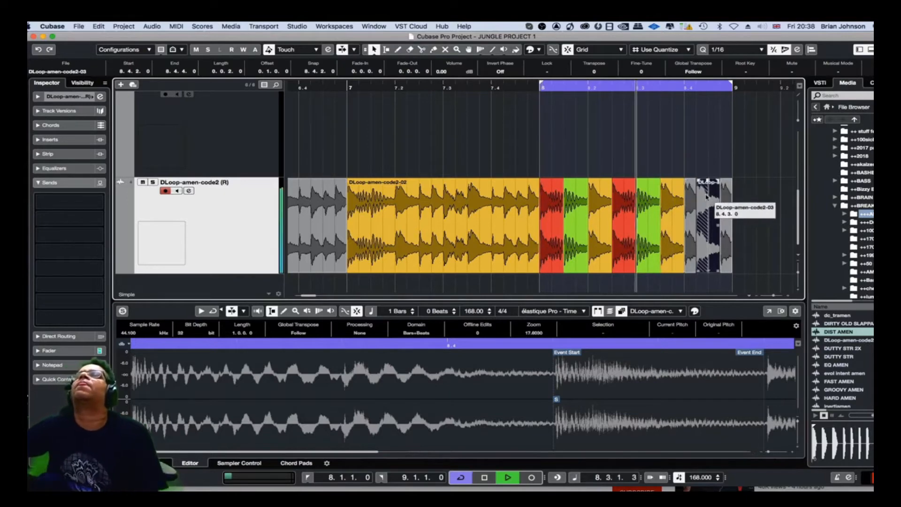
key(space)
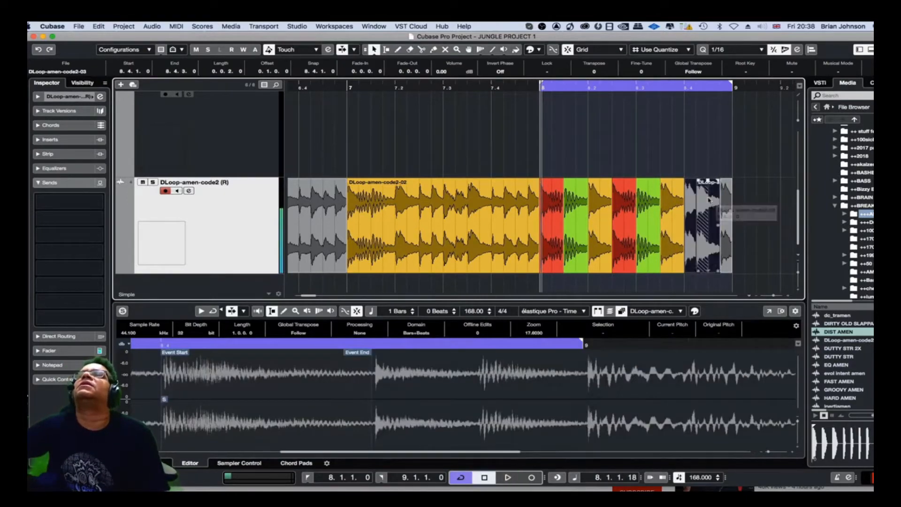
click(539, 50)
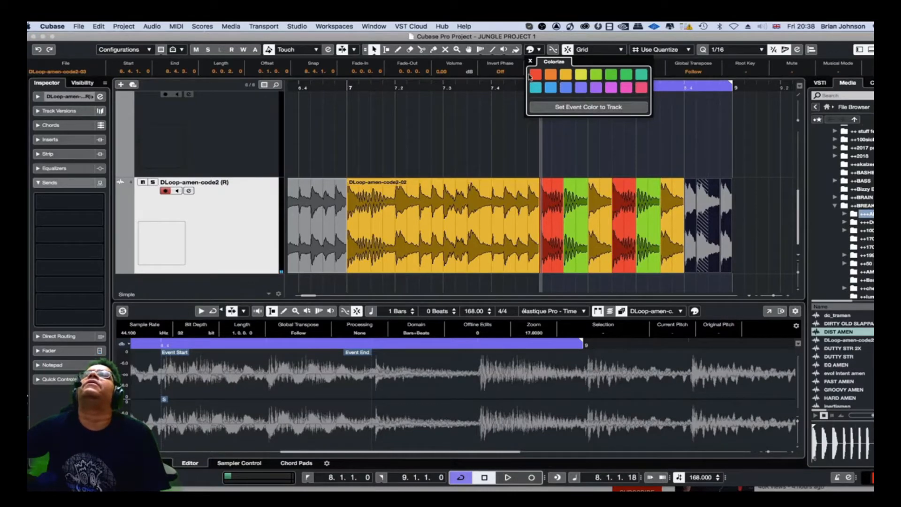
click(535, 75)
click(453, 144)
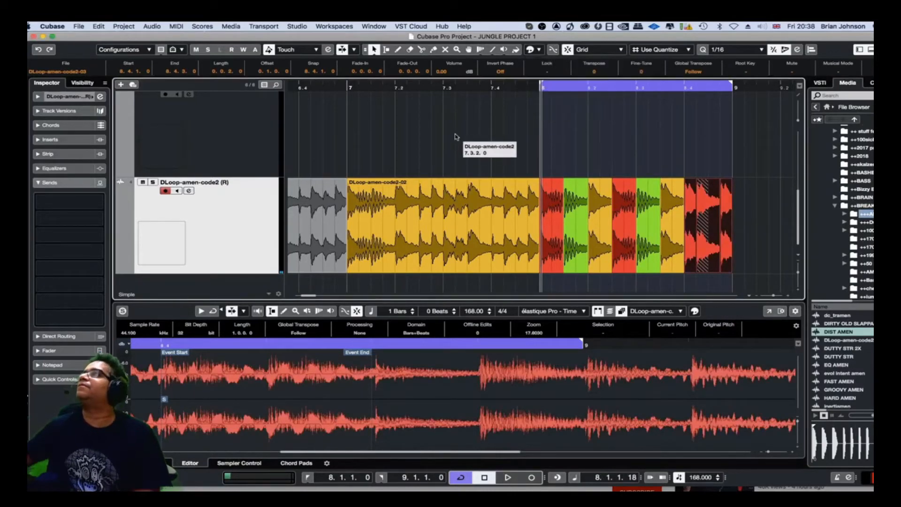
- Extend the cycle start back to 1.1.1.0 and play the eight-bar loop
key(space)
key(g)
key(g)
key(g)
key(g)
key(g)
key(g)
key(g)
key(g)
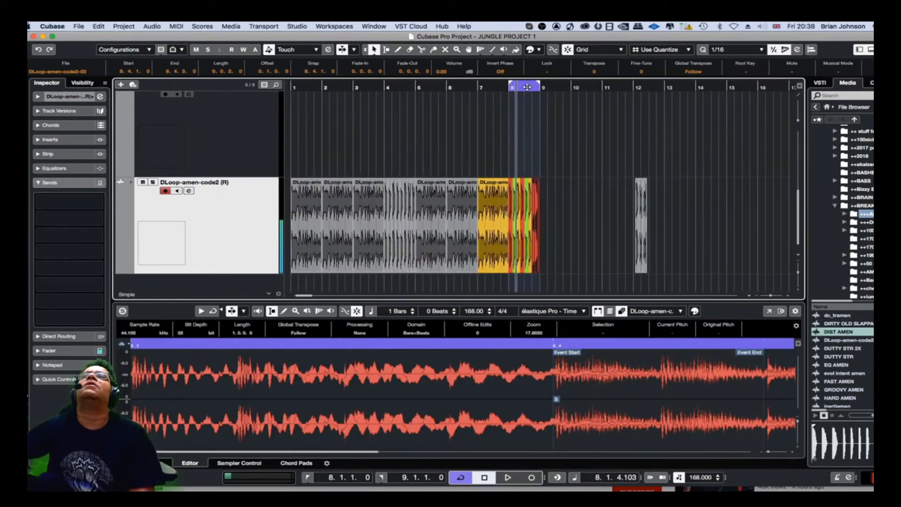
drag(513, 84, 292, 85)
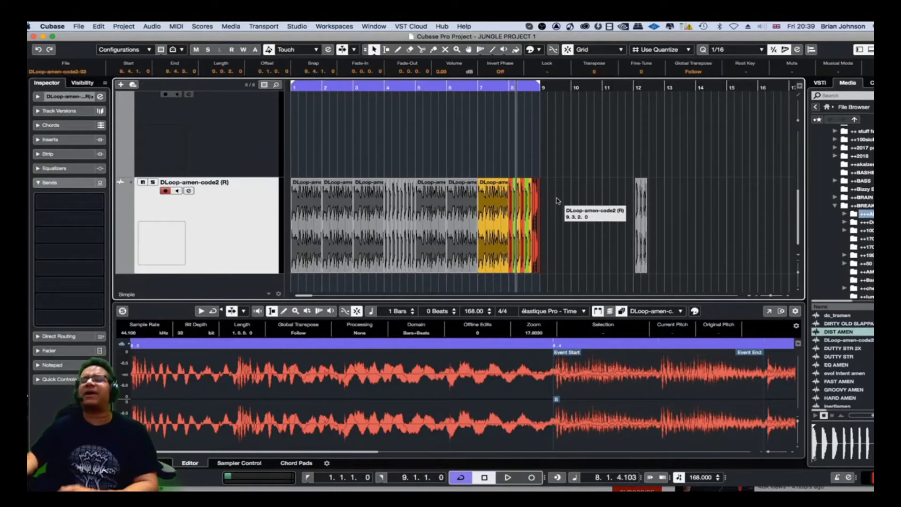
key(space)
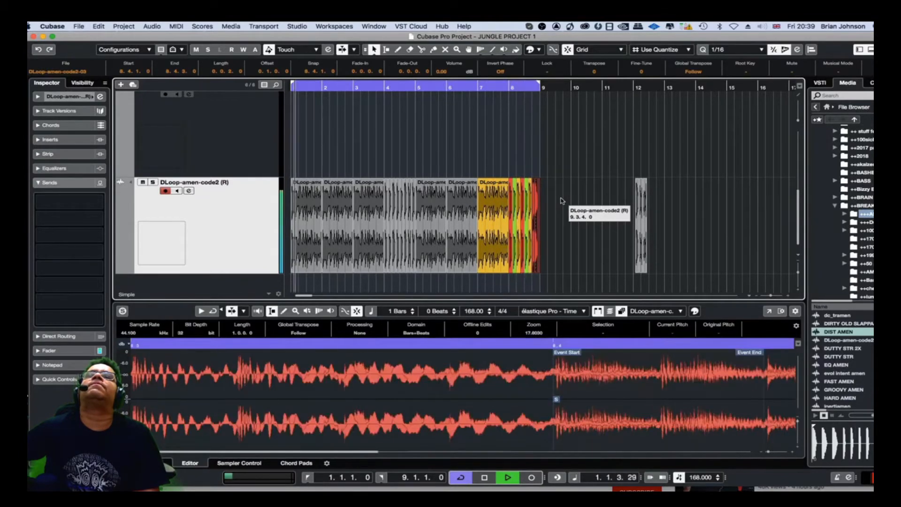
key(space)
- Select the leftover slices at bar 12 and delete them
drag(561, 199, 687, 234)
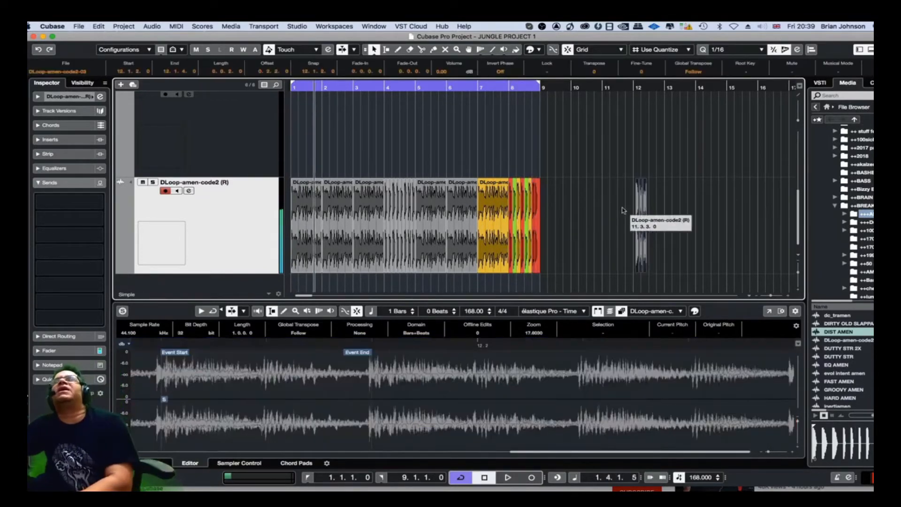
key(Delete)
key(h)
key(h)
key(h)
key(h)
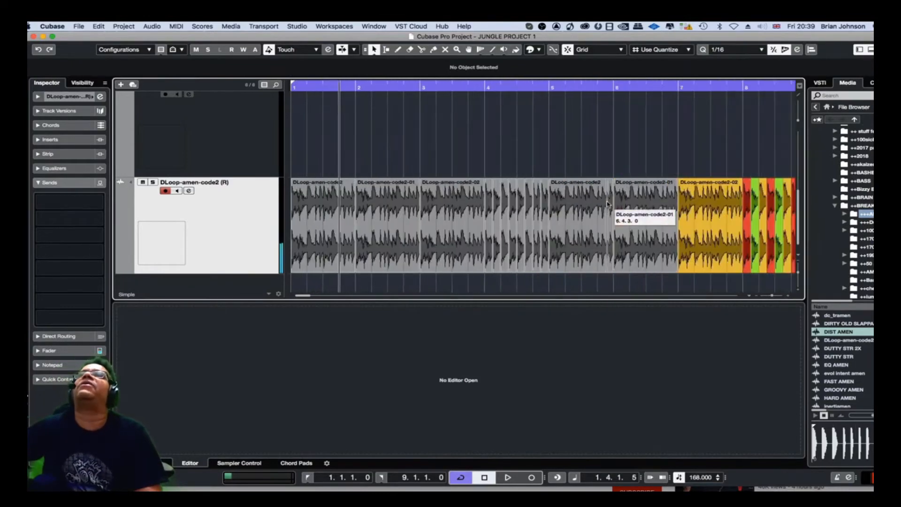
- Select all the events in bars 1 to 8 and copy them directly after the loop, starting at 9.1.1.0
key(g)
key(g)
key(h)
key(h)
key(h)
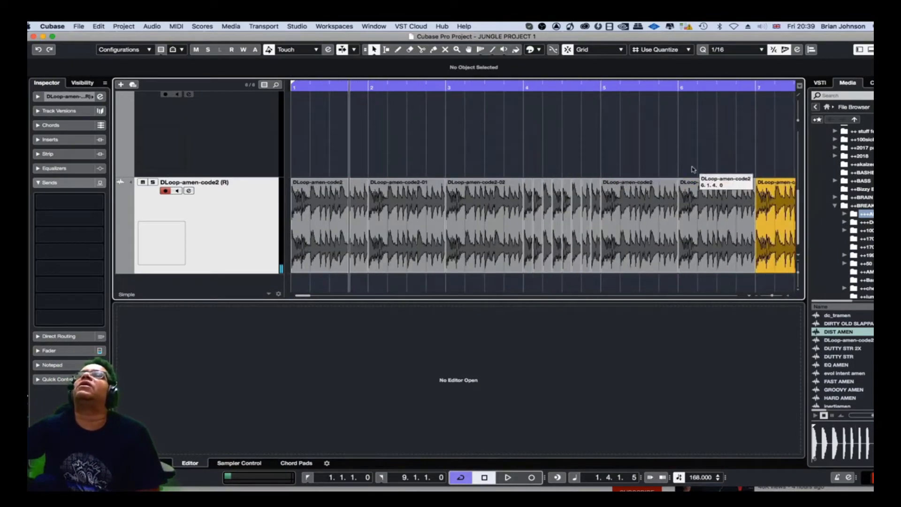
drag(737, 163, 370, 247)
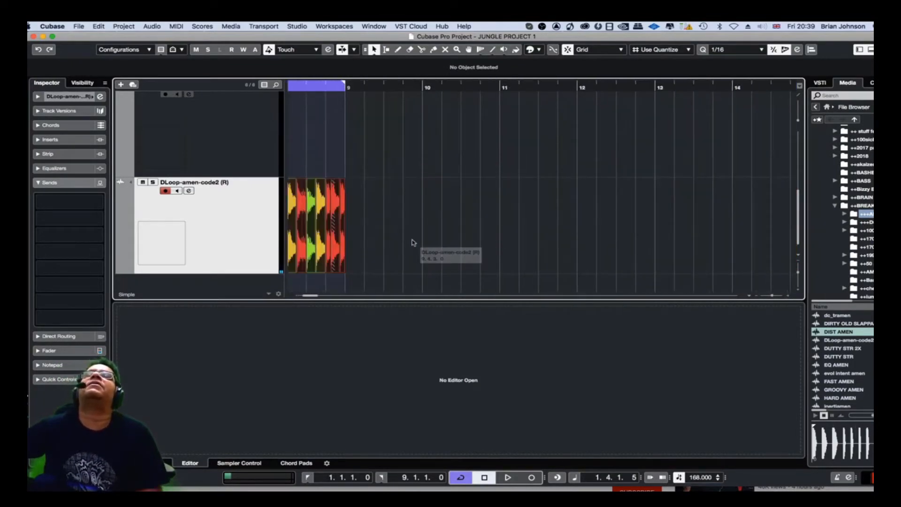
drag(316, 297, 310, 299)
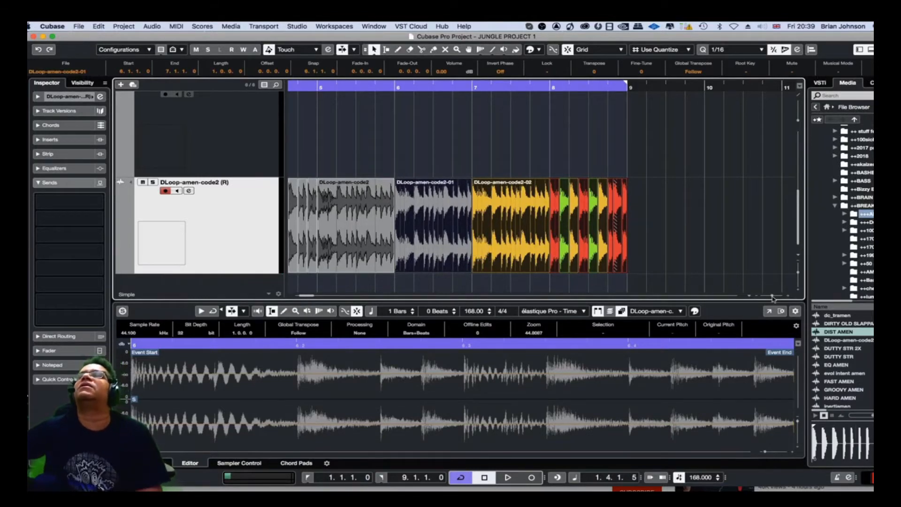
drag(773, 298, 770, 298)
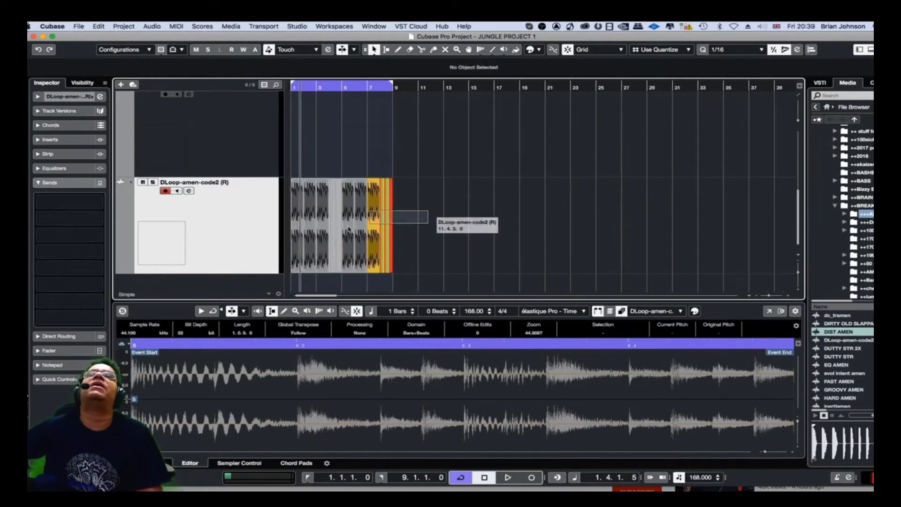
click(296, 213)
drag(299, 212, 403, 215)
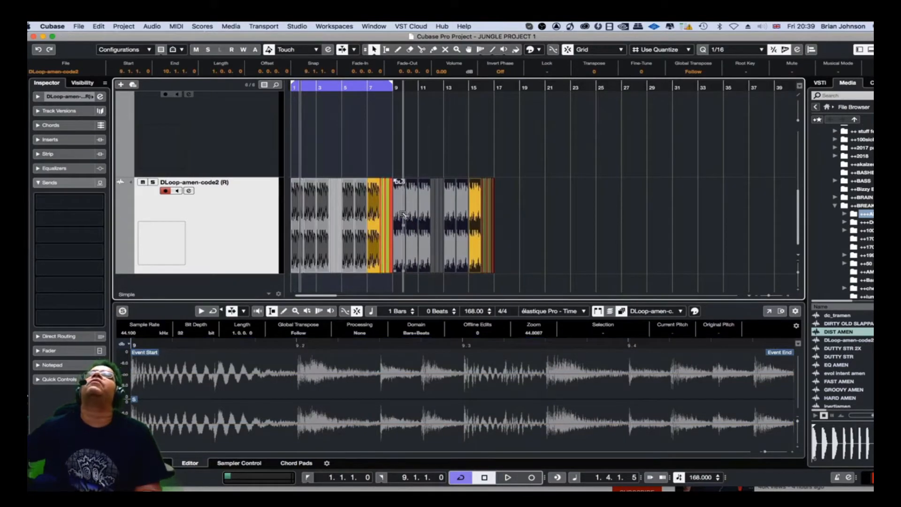
- Return the playhead to 1.1.1.0 and play the arrangement from the start
key(KP_Decimal)
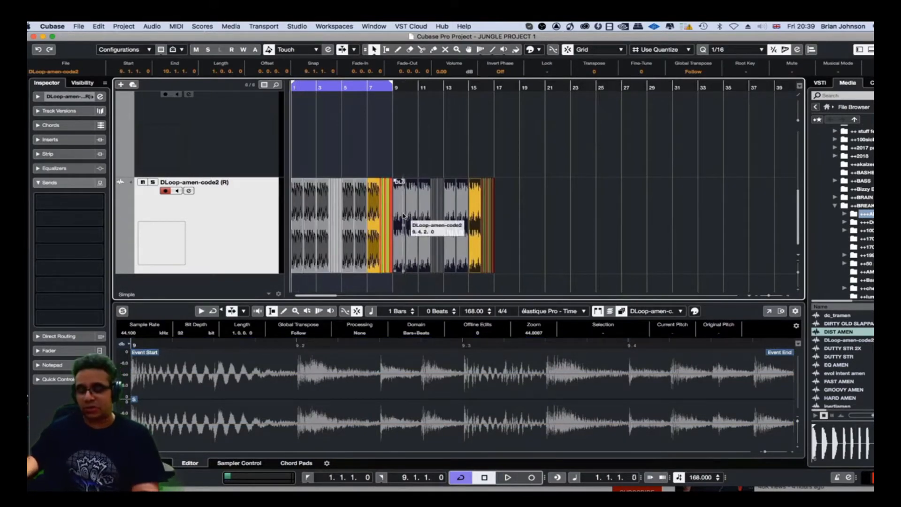
key(h)
key(h)
key(h)
key(h)
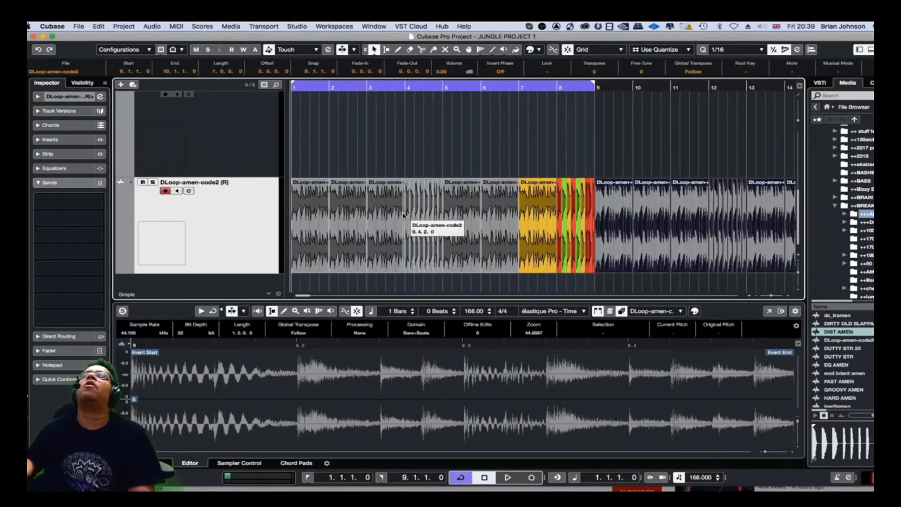
key(g)
key(g)
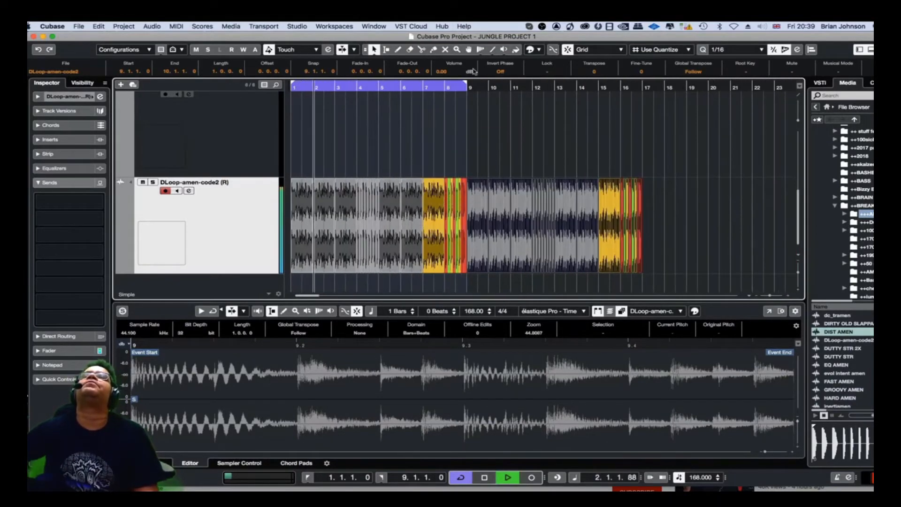
- Extend the cycle end to 17.1.1.0 so the loop range covers the copied eight bars
drag(465, 85, 644, 111)
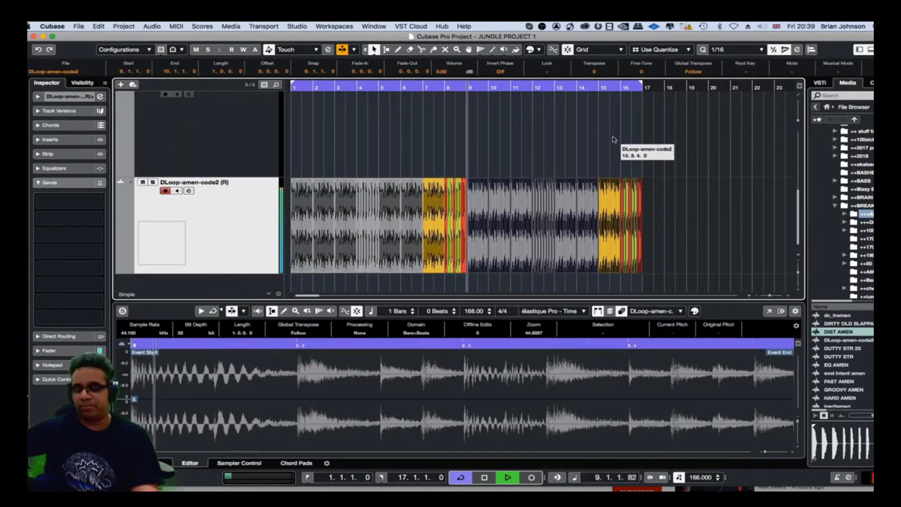
key(g)
key(g)
key(g)
key(g)
key(g)
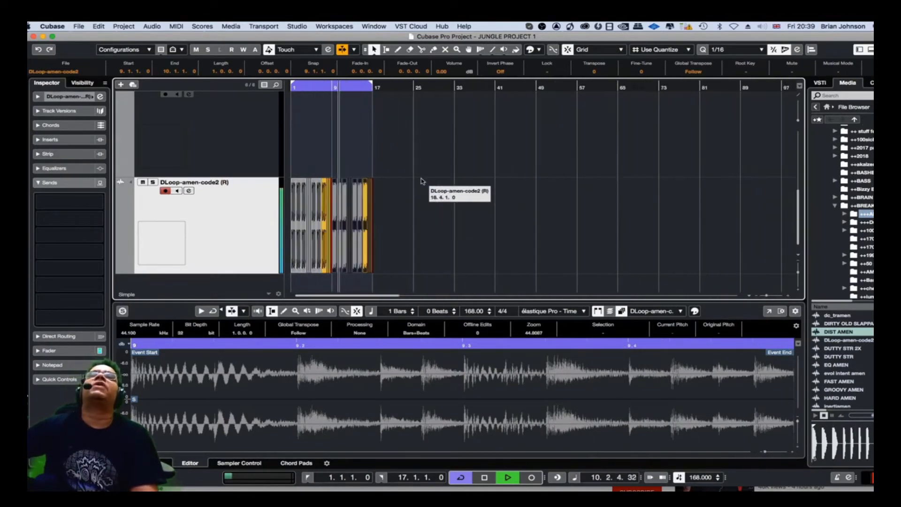
- Select all the events in bars 1 to 16 and copy them directly after the loop, starting at 17.1.1.0
key(g)
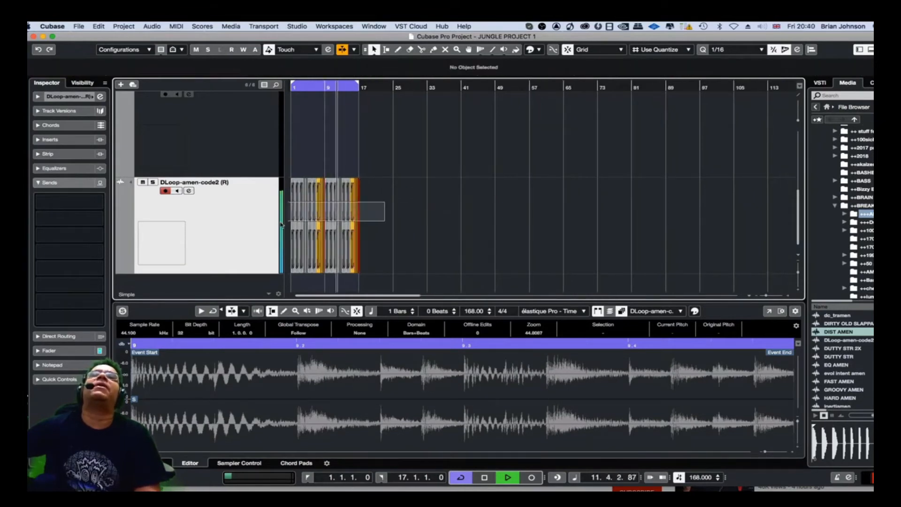
key(space)
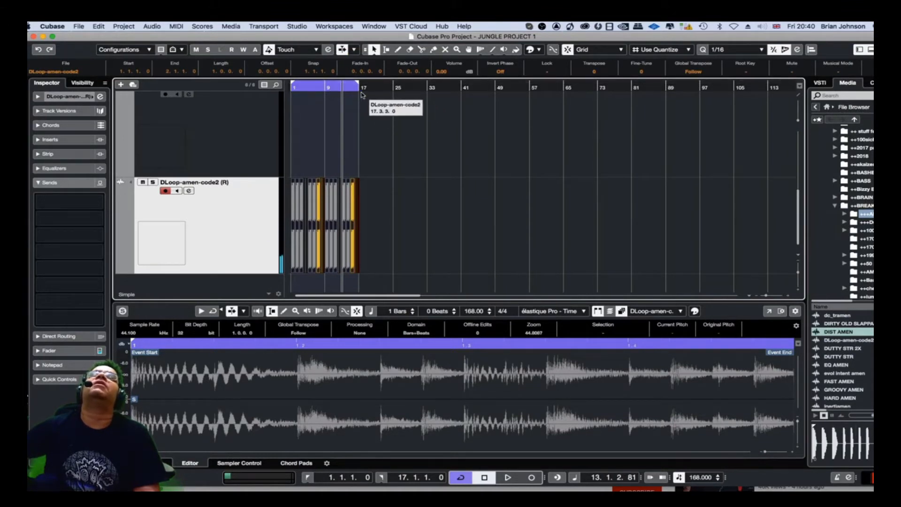
key(space)
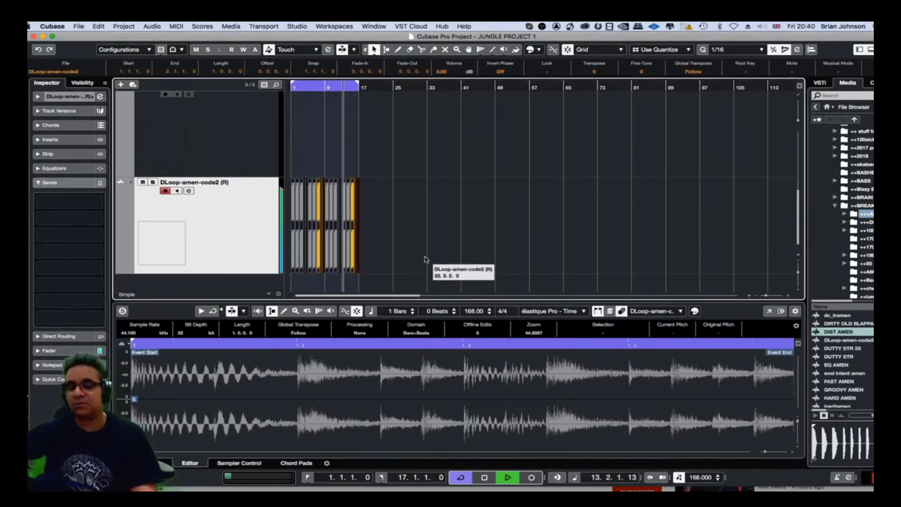
key(h)
key(h)
key(h)
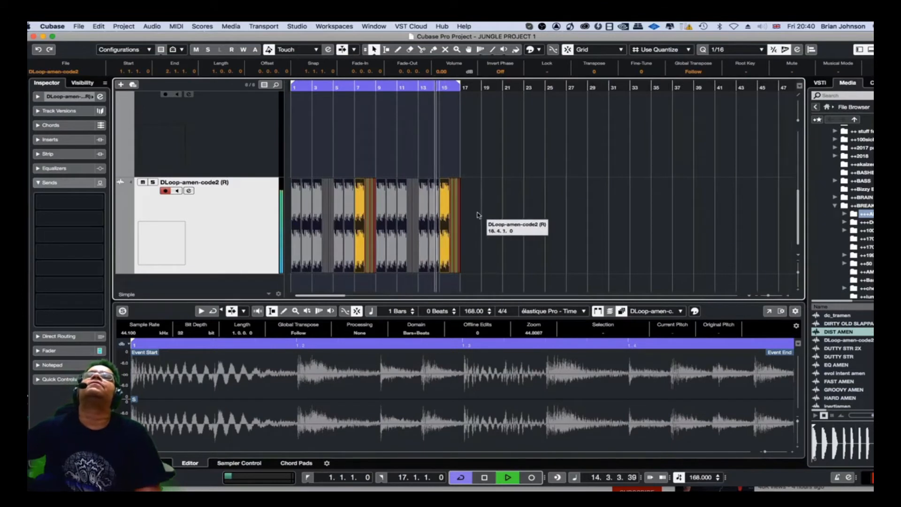
drag(296, 221, 464, 220)
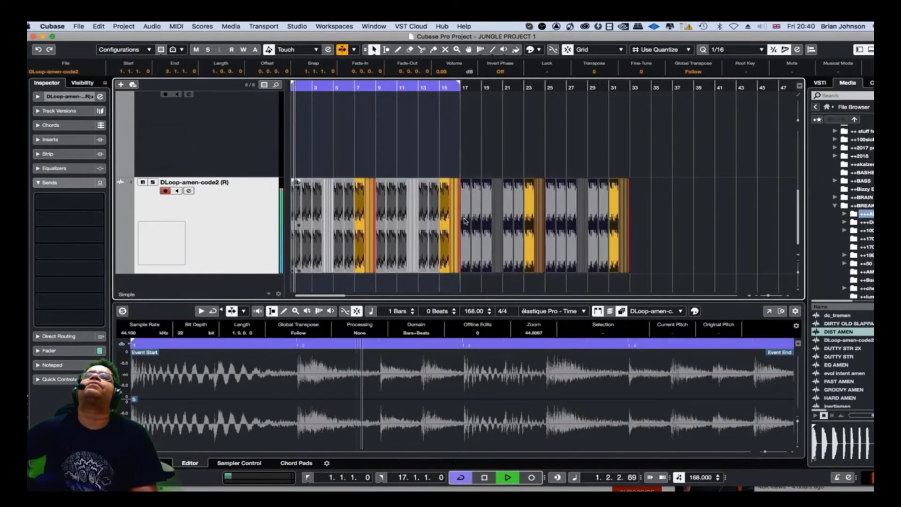
key(space)
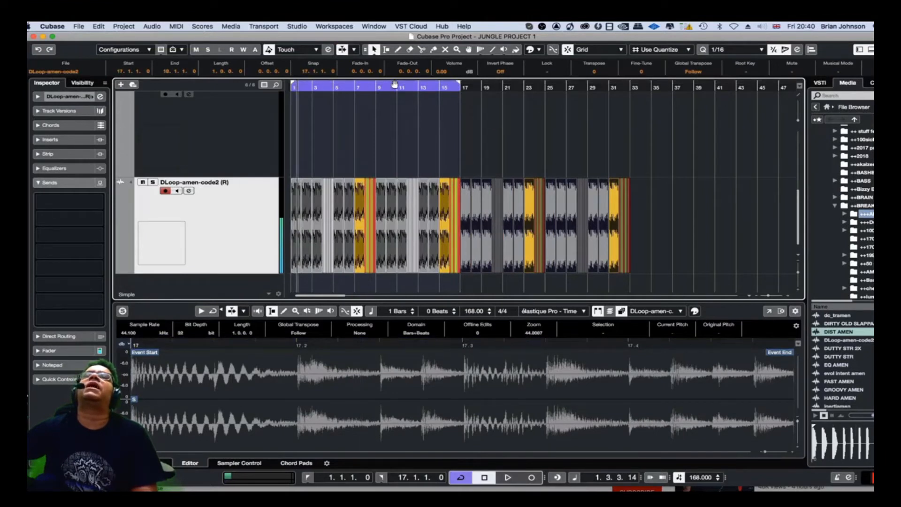
- Move the cycle range to 17.1.1.0–33.1.1.0 and play the start of the copied section
drag(390, 89, 559, 106)
key(h)
key(h)
key(h)
key(h)
key(h)
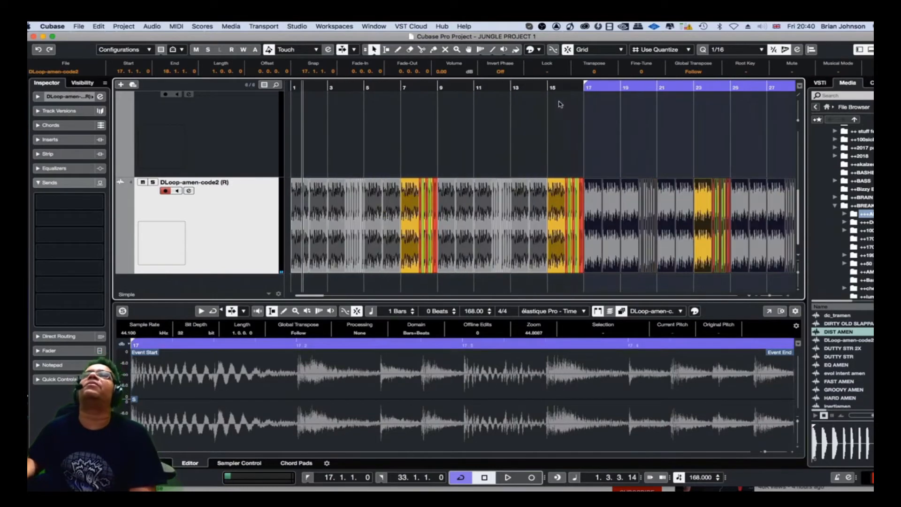
key(space)
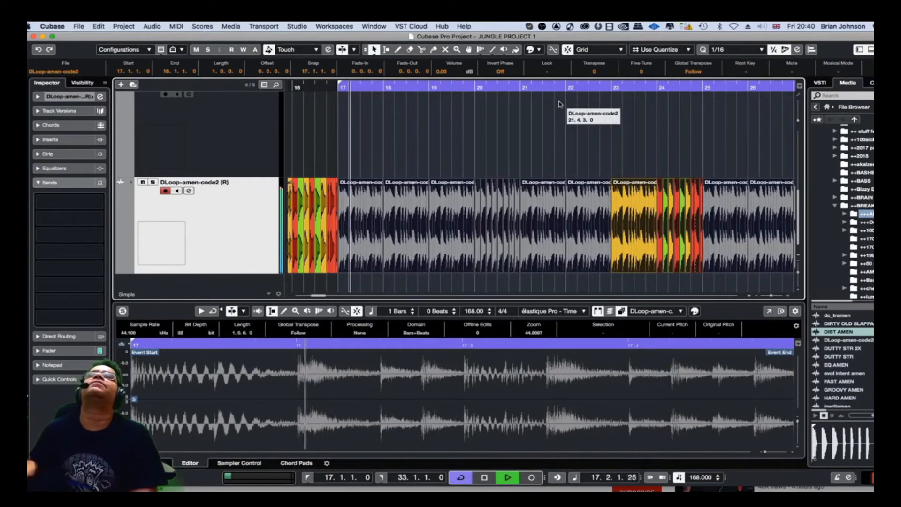
key(g)
key(g)
key(space)
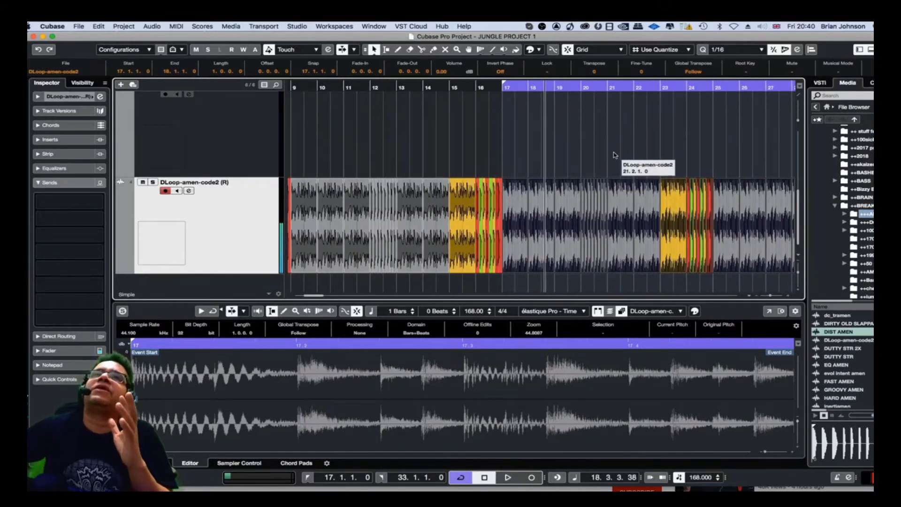
- Show the VST instruments rack and, after trying Groove Agent 01, select the Groove Agent SE 01 track with its Emulator II V instrument
scroll(615, 155, up, 5)
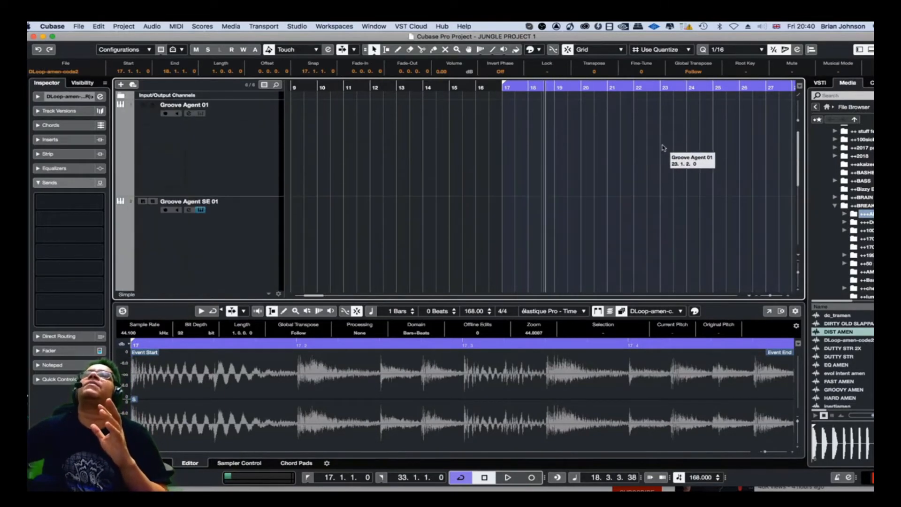
click(820, 83)
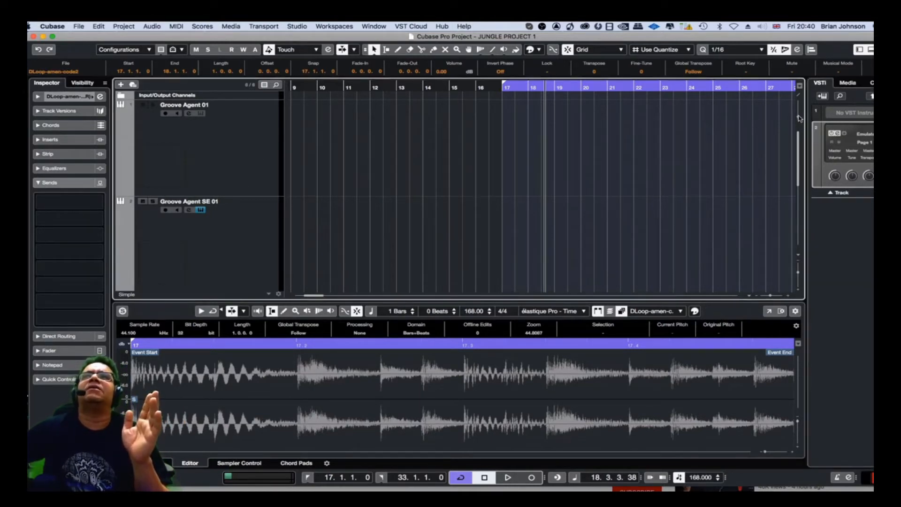
scroll(509, 138, down, 3)
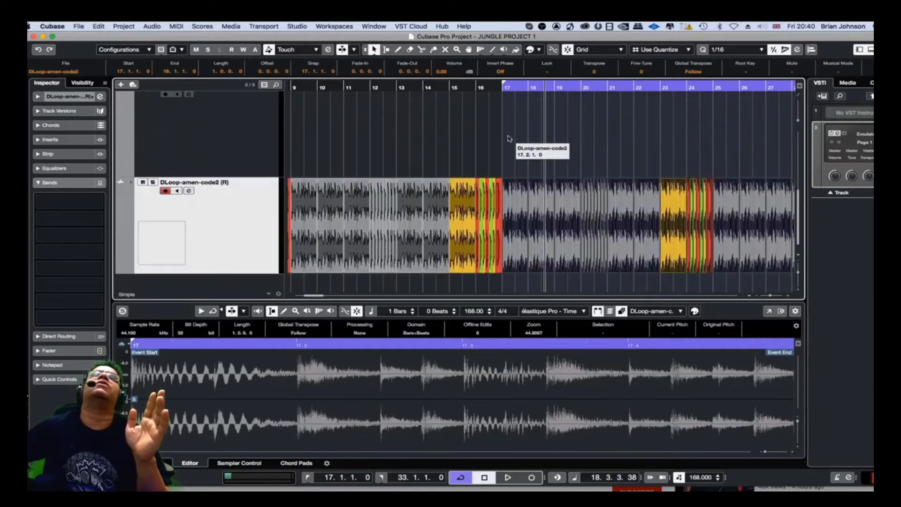
scroll(509, 140, up, 4)
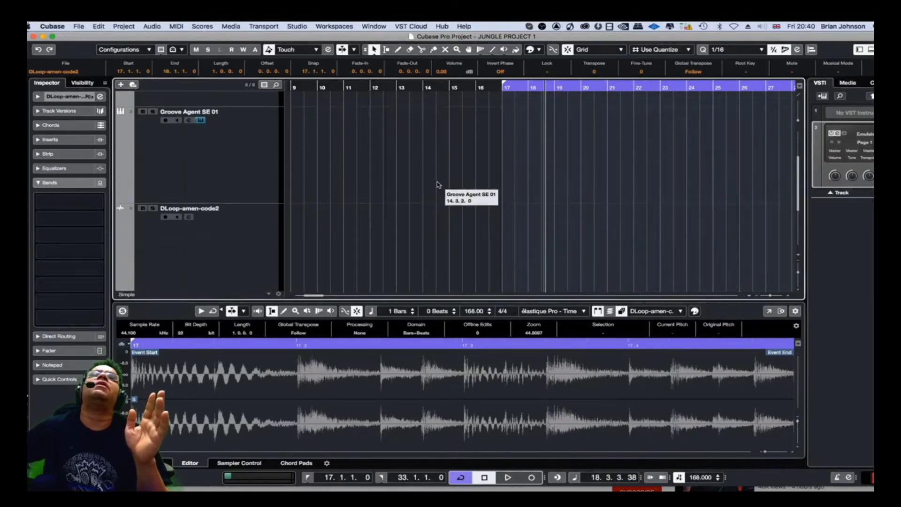
scroll(350, 182, up, 2)
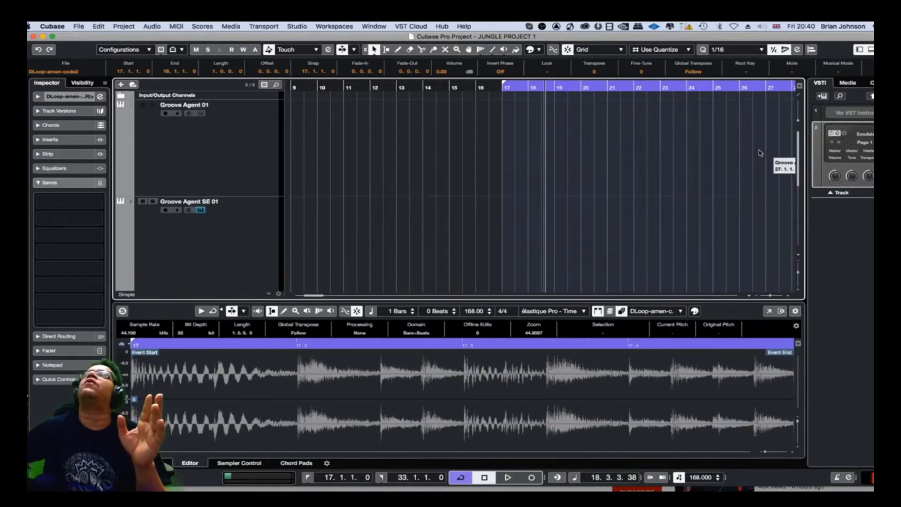
click(224, 148)
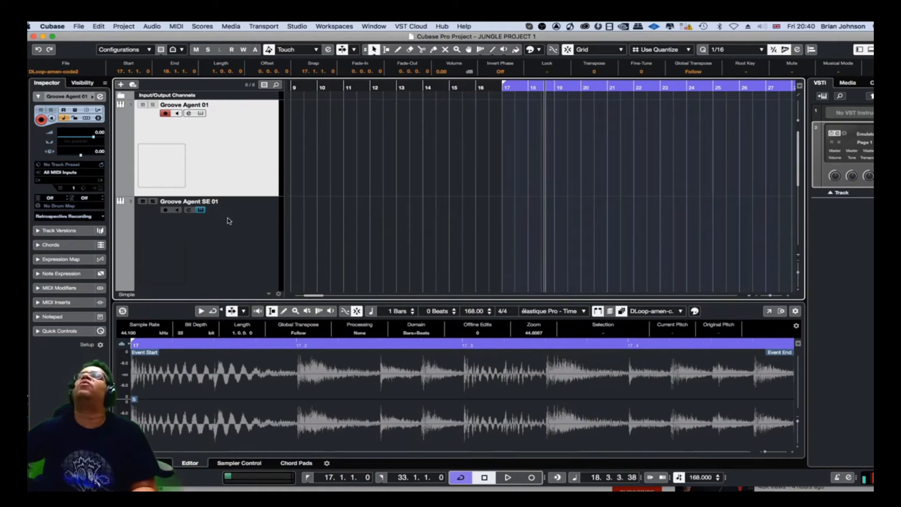
click(250, 237)
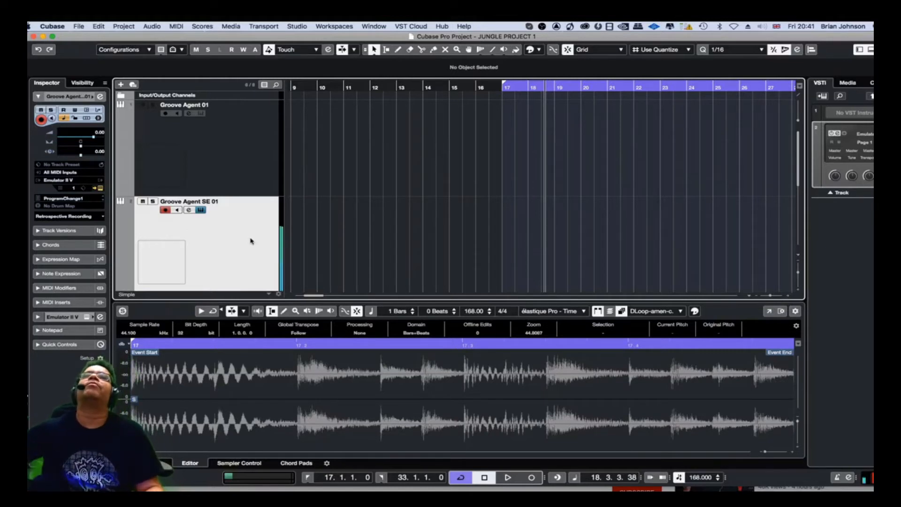
- Listen to the copied drums, shorten the cycle range to end at 19.1.1.0 and play those two bars
scroll(662, 205, down, 3)
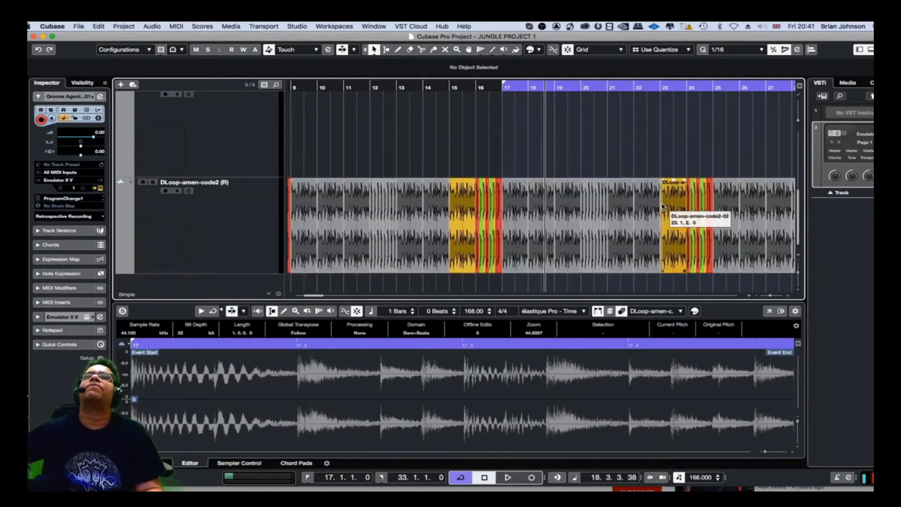
key(space)
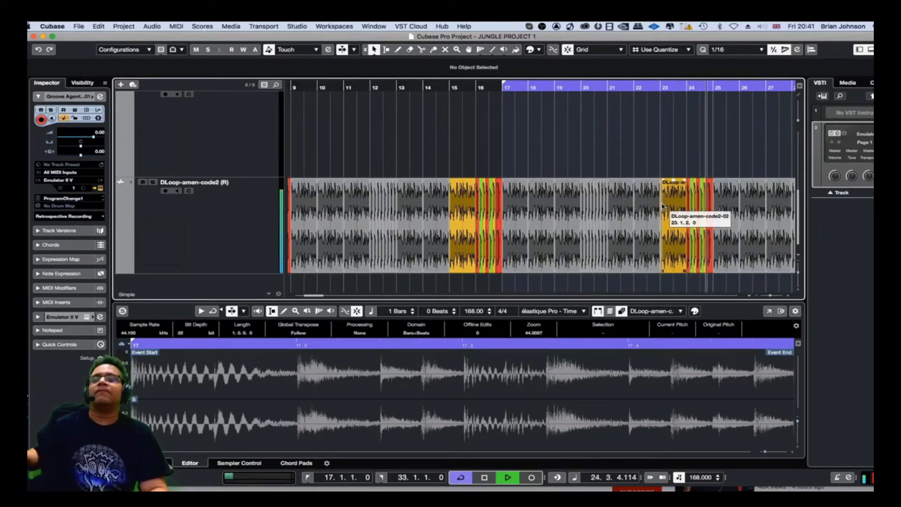
key(space)
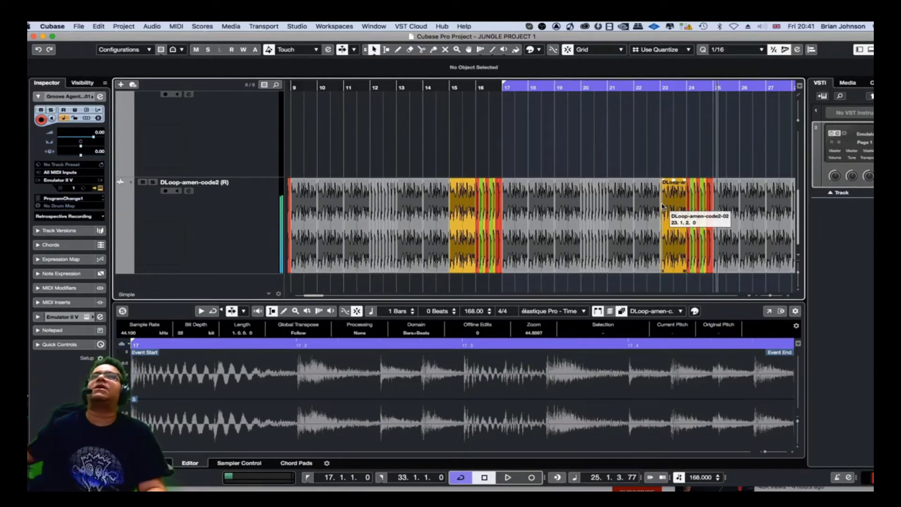
alt+click(557, 82)
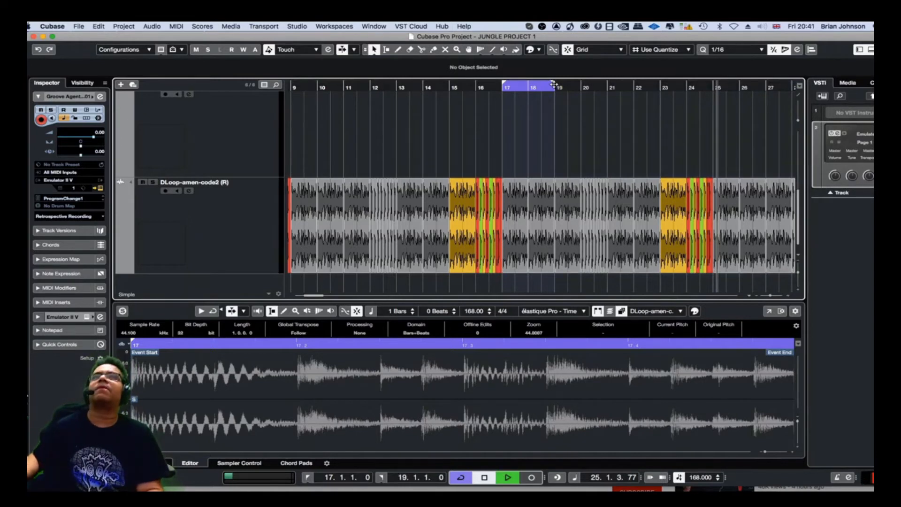
key(space)
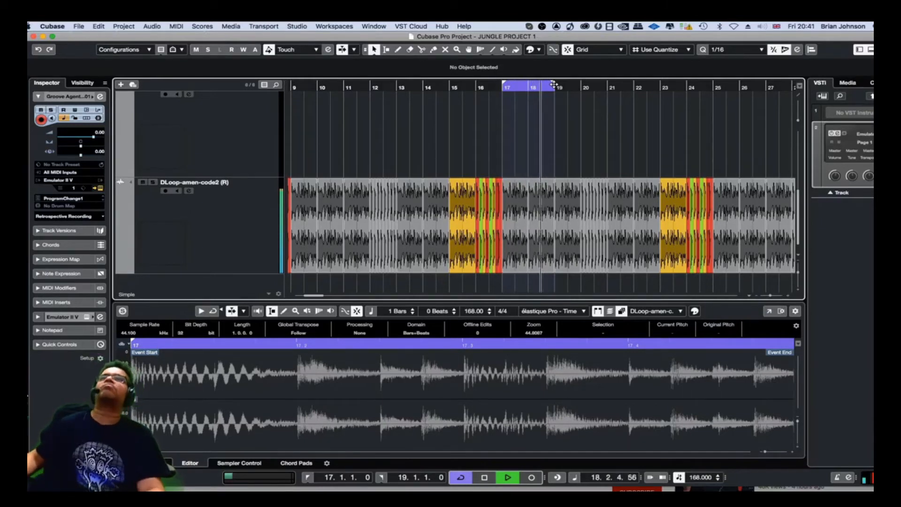
- Record a two-bar trial part on the Groove Agent SE 01 track from 17.1.1.0 to 19.1.1.0 and delete it
key(KP_Multiply)
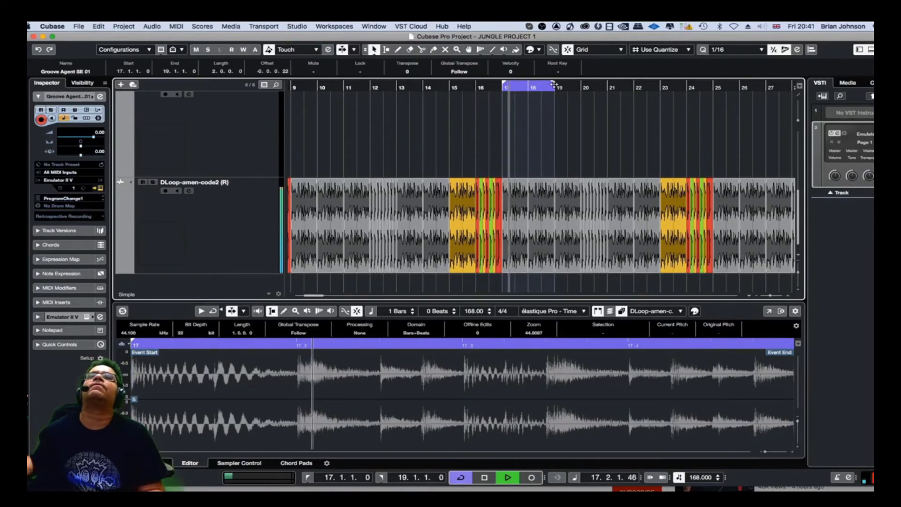
key(space)
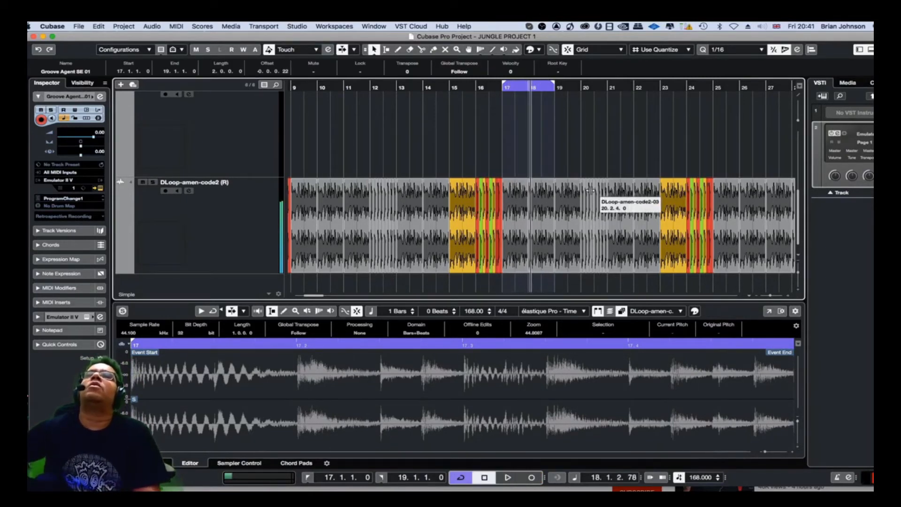
scroll(601, 169, up, 5)
click(536, 230)
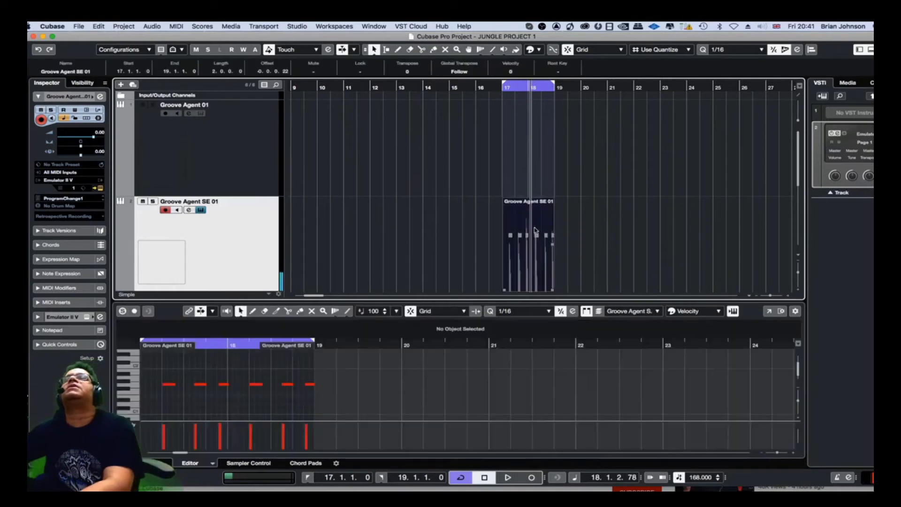
key(Delete)
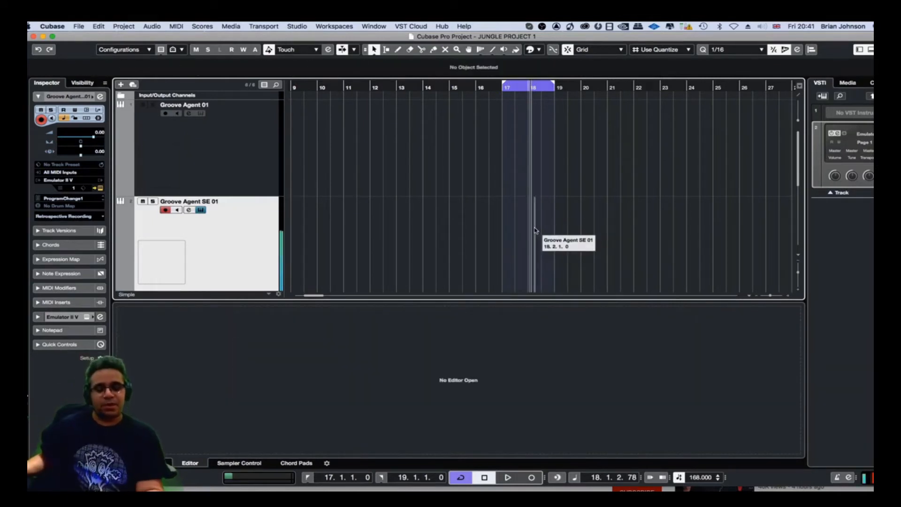
- Rehearse over the two-bar cycle, returning the playhead to 17.1.1.0 before playing it again
key(space)
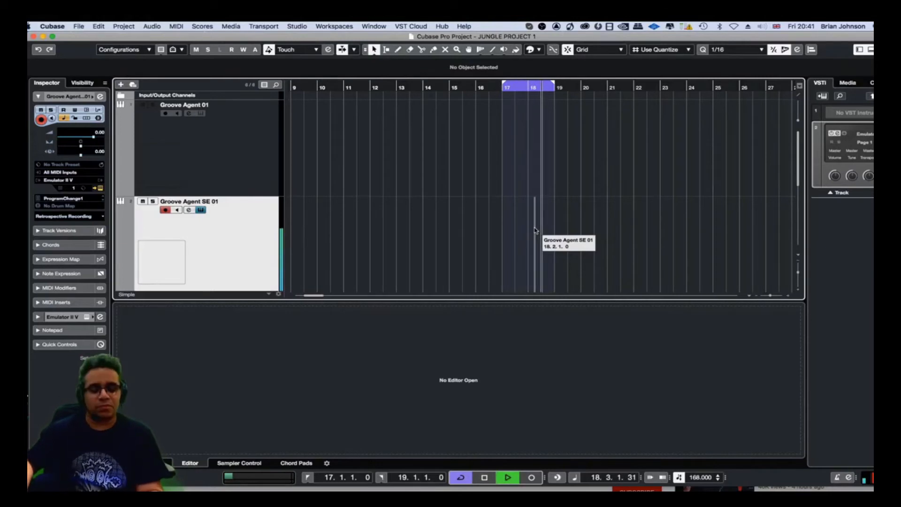
key(space)
key(space)
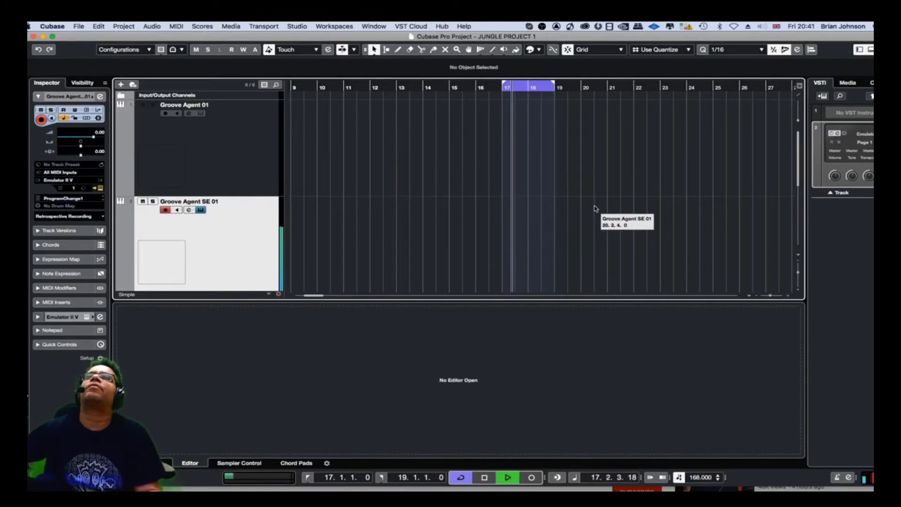
scroll(680, 221, down, 2)
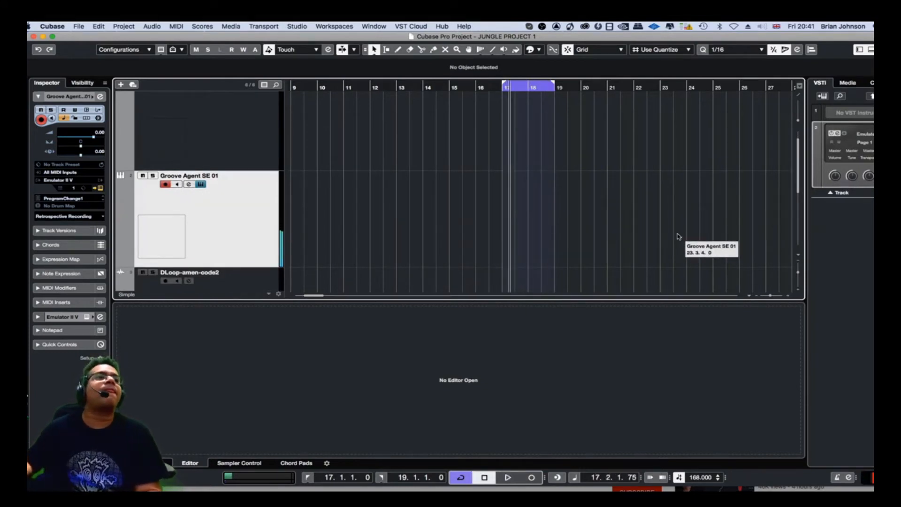
key(KP_1)
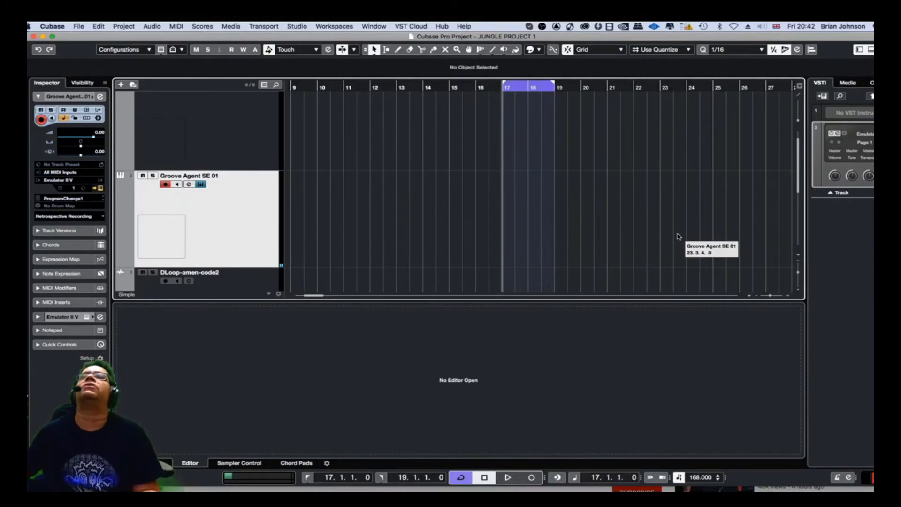
key(space)
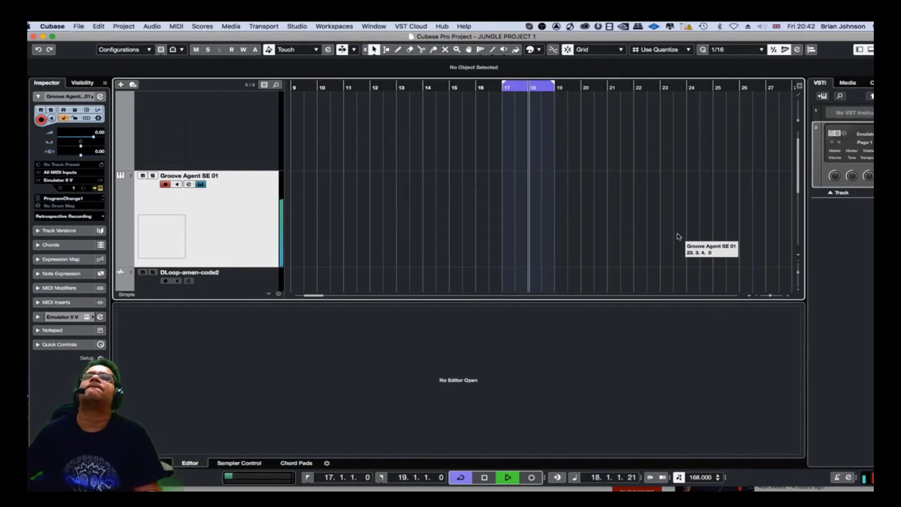
- Record another take on the Groove Agent SE 01 track within the cycle, delete it and try one more recording
key(KP_Multiply)
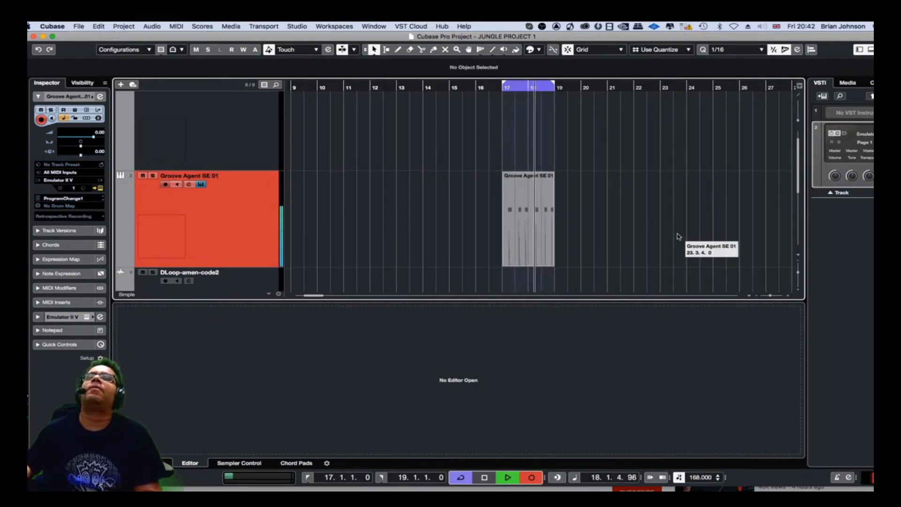
key(space)
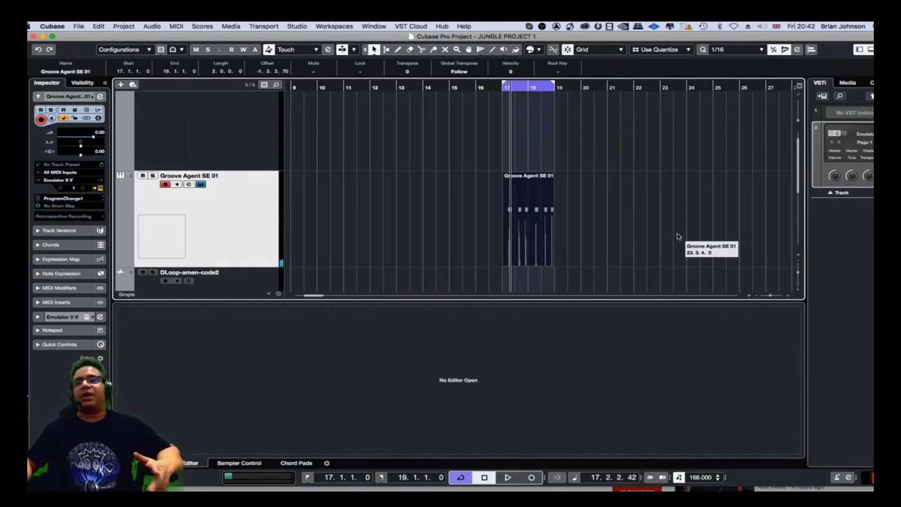
key(Delete)
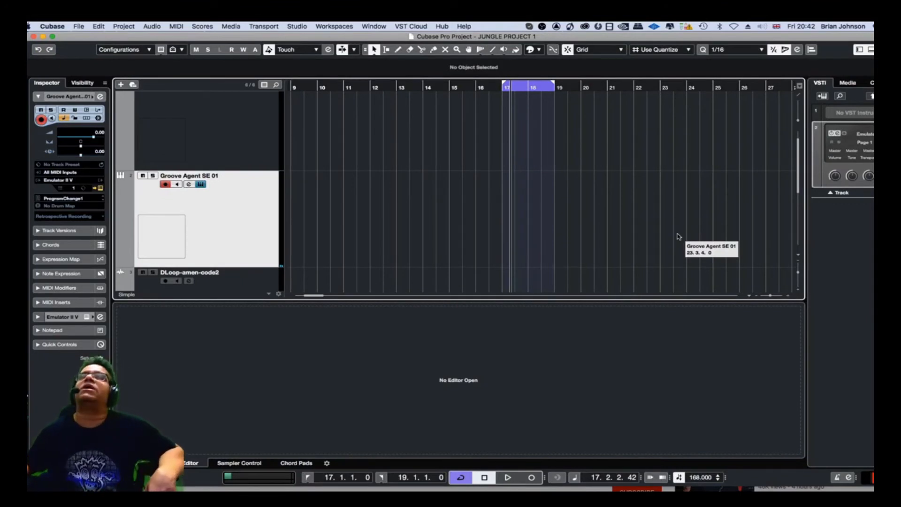
key(KP_Multiply)
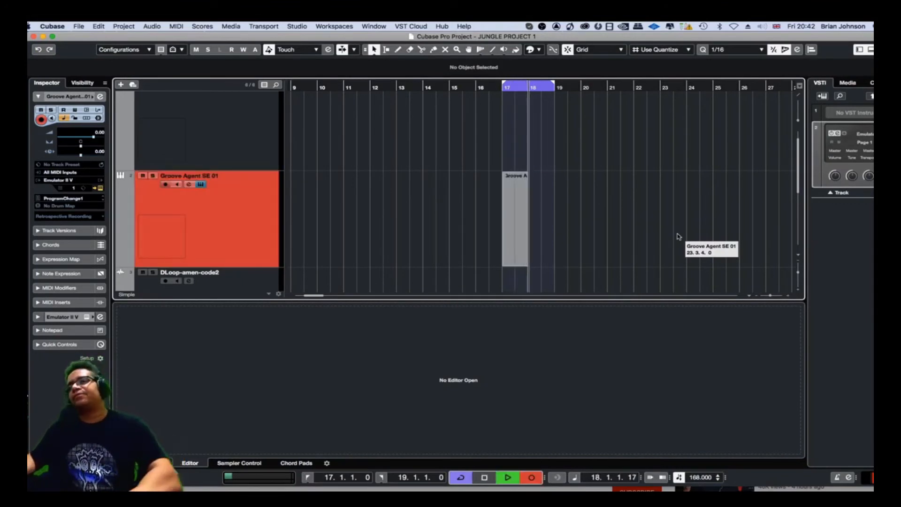
key(space)
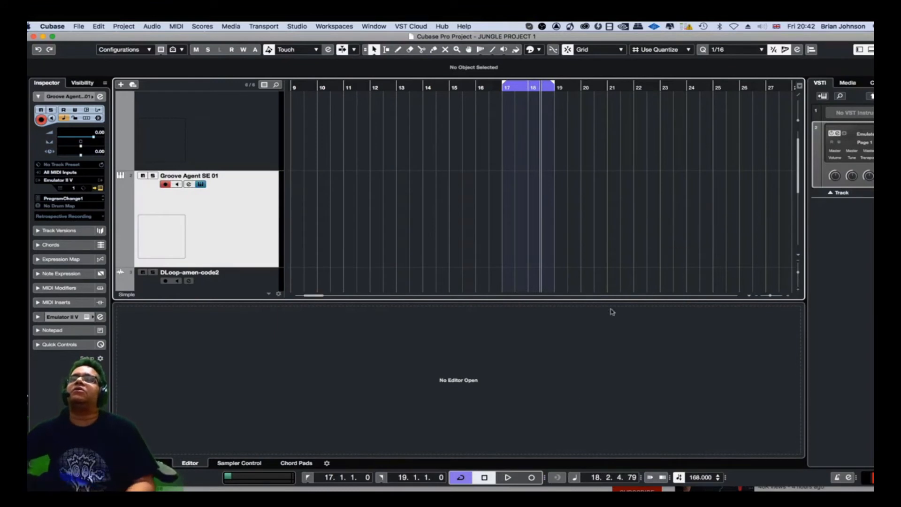
- Record a two-bar Emulator II V part on the Groove Agent SE 01 track from 17.1.1.0 to 19.1.1.0
click(531, 478)
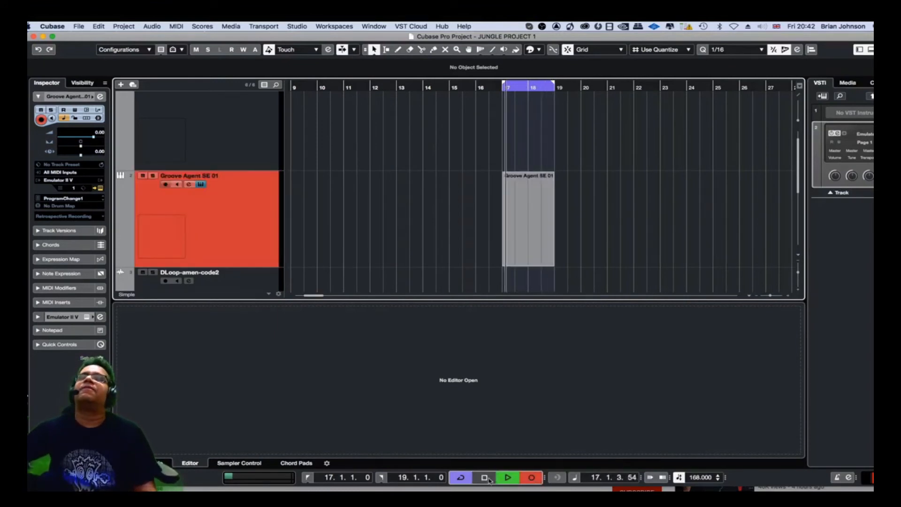
key(space)
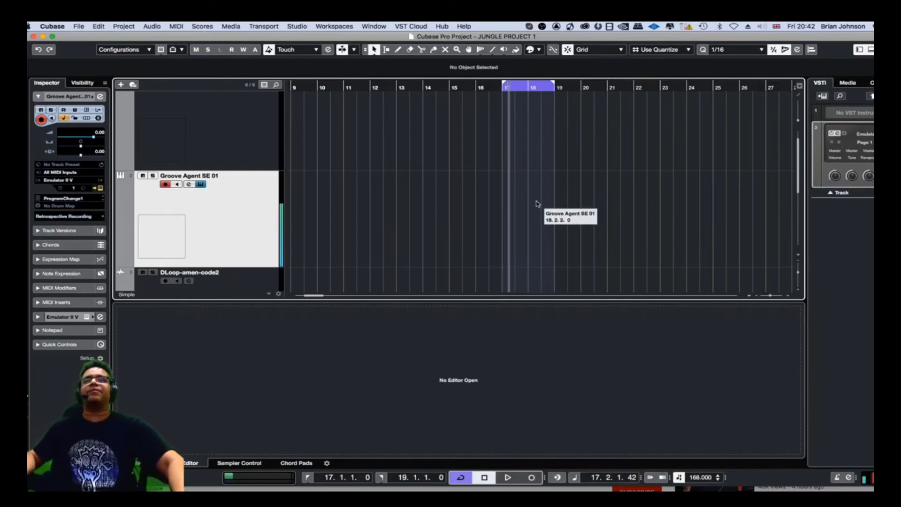
key(KP_1)
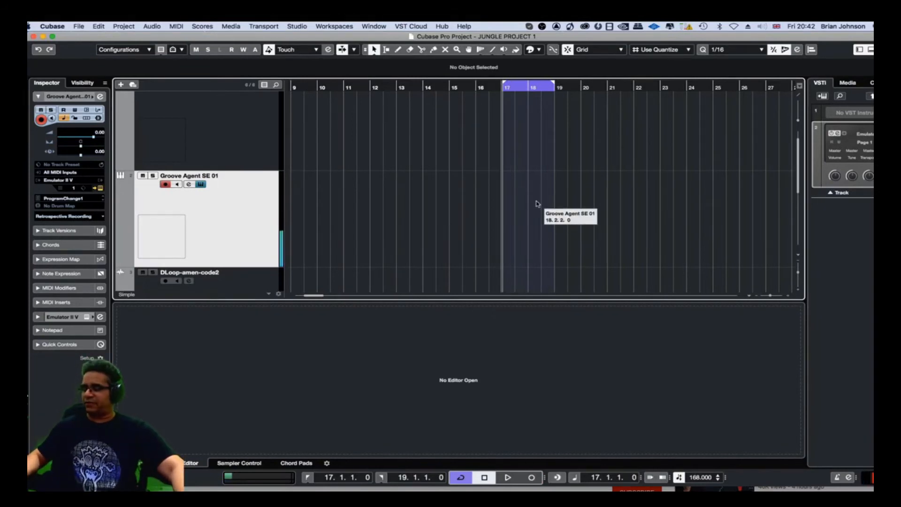
key(space)
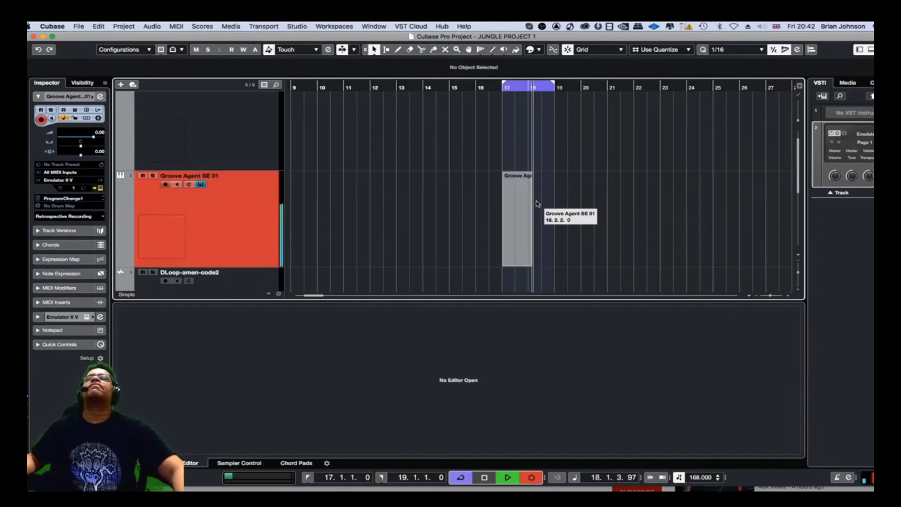
key(KP_Multiply)
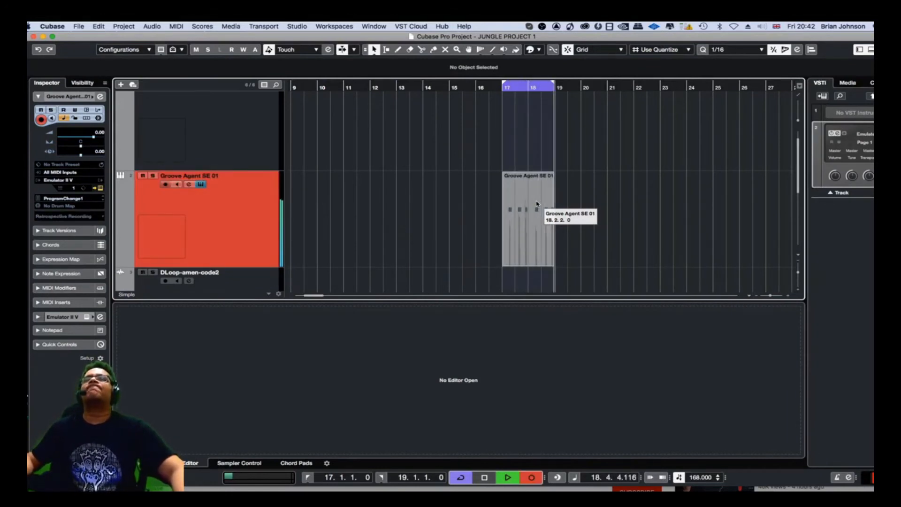
key(KP_Multiply)
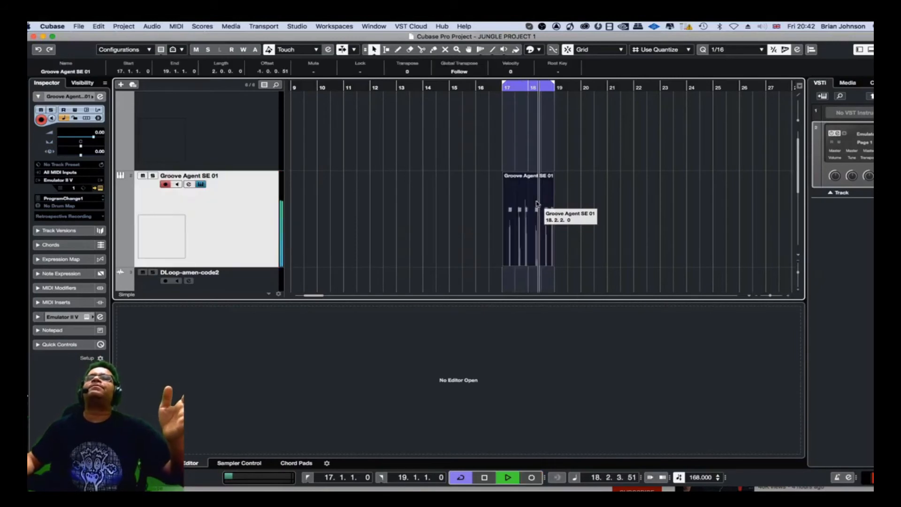
key(space)
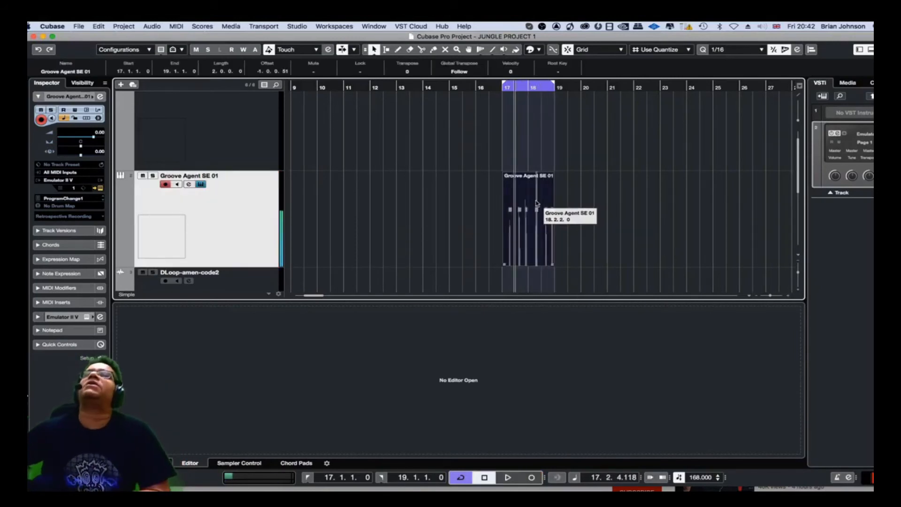
- Open the recorded part in the Key Editor, enlarge the editor area and play it to check the note timing
double_click(535, 207)
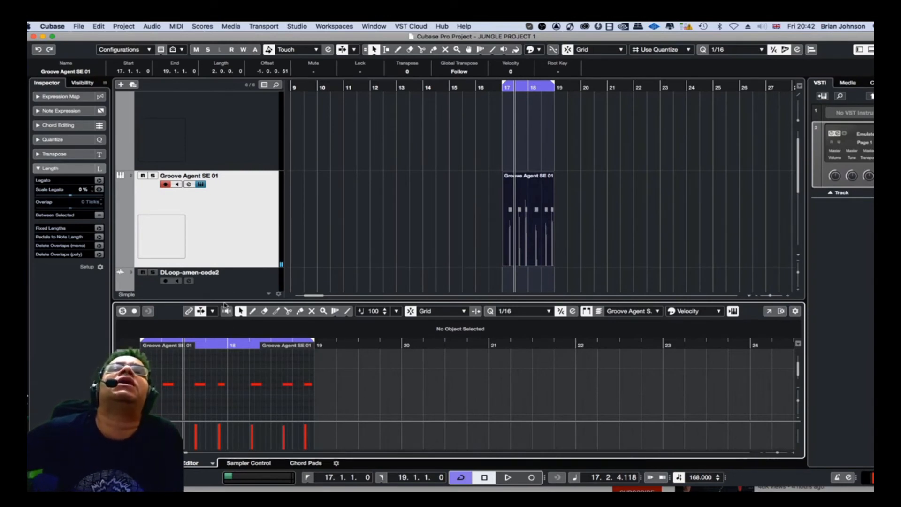
drag(223, 300, 267, 118)
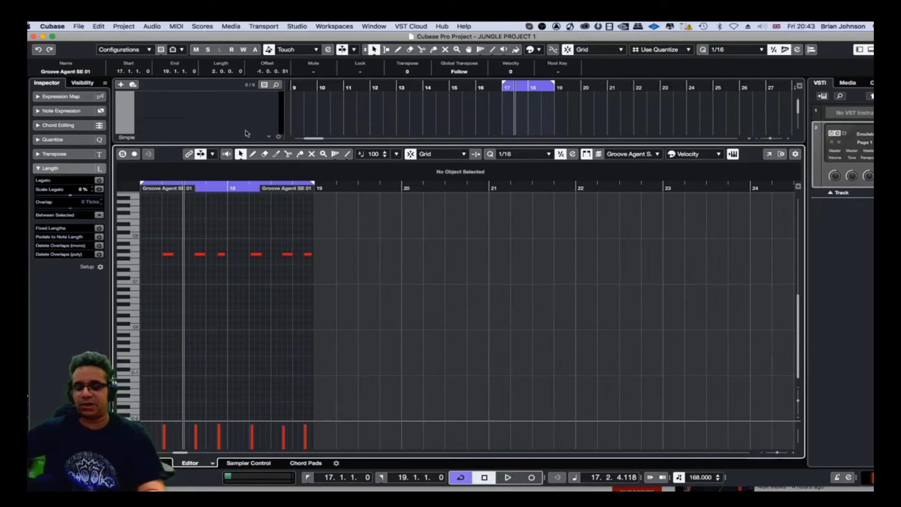
key(h)
key(h)
key(h)
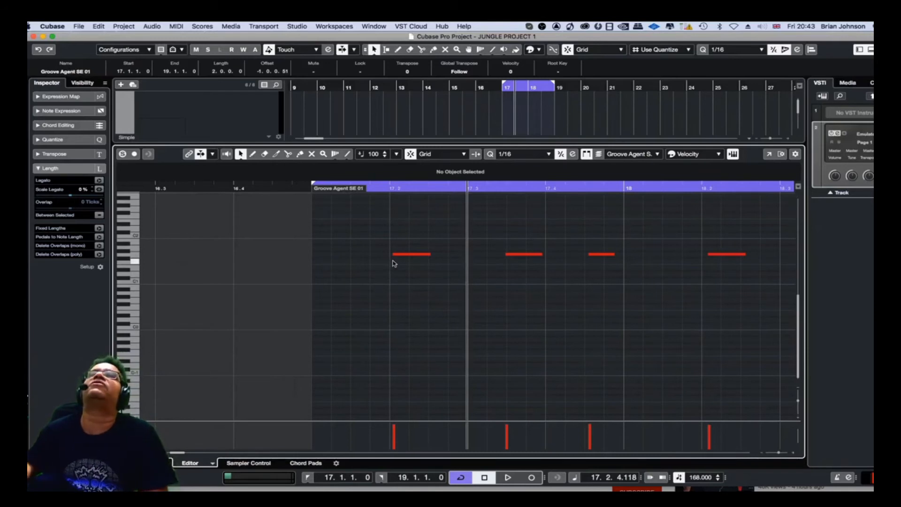
key(space)
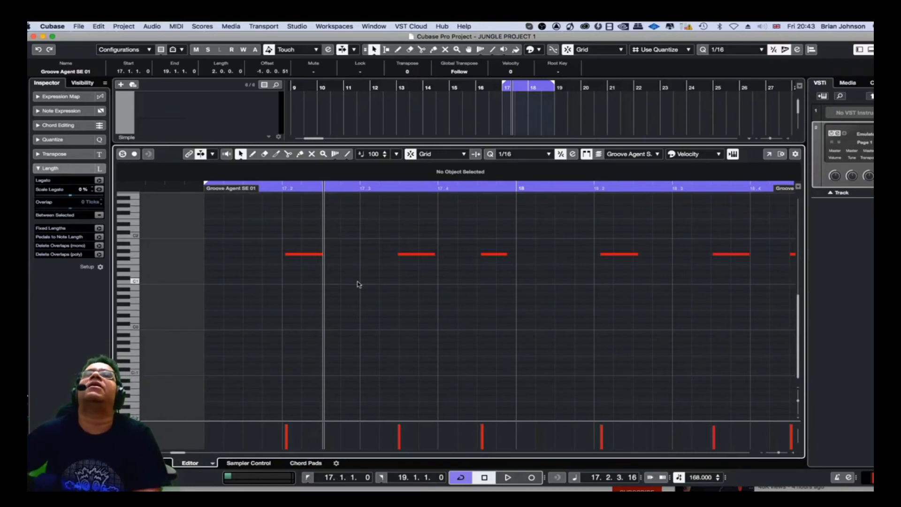
- Apply 1/16 quantize repeatedly to all notes in the recorded part
key(super+a)
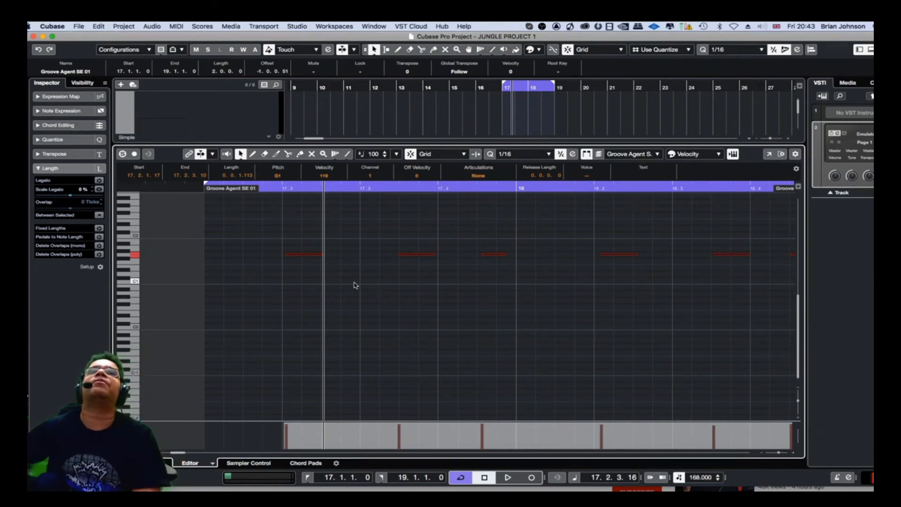
key(q)
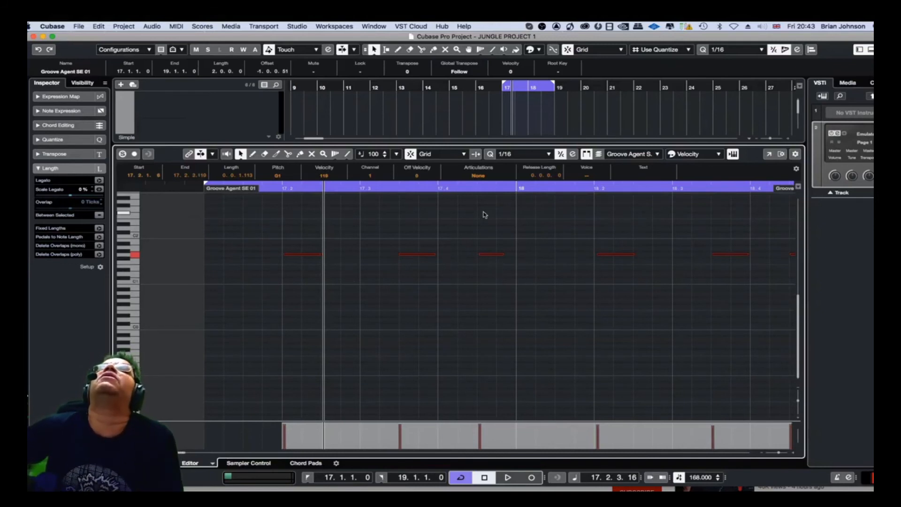
click(490, 155)
click(491, 156)
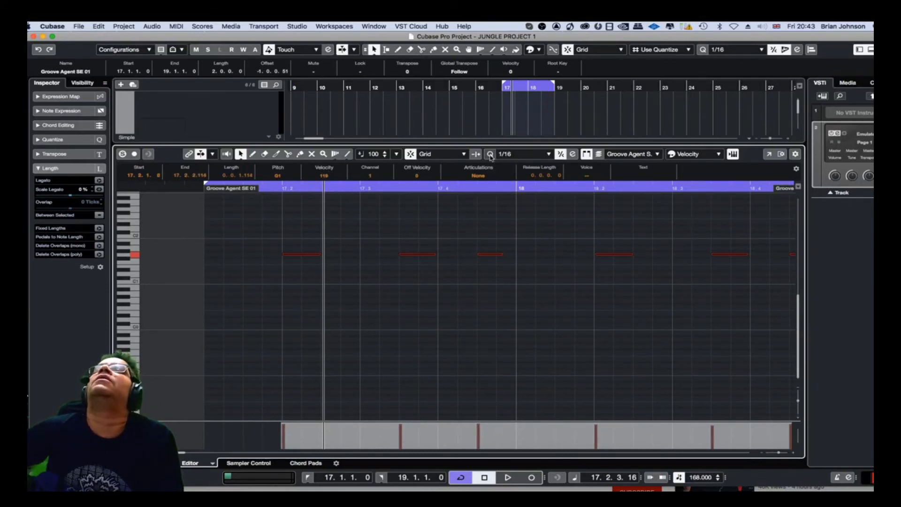
- Examine how the quantized notes line up with the grid, up close and across the full two-bar part
scroll(523, 268, up, 2)
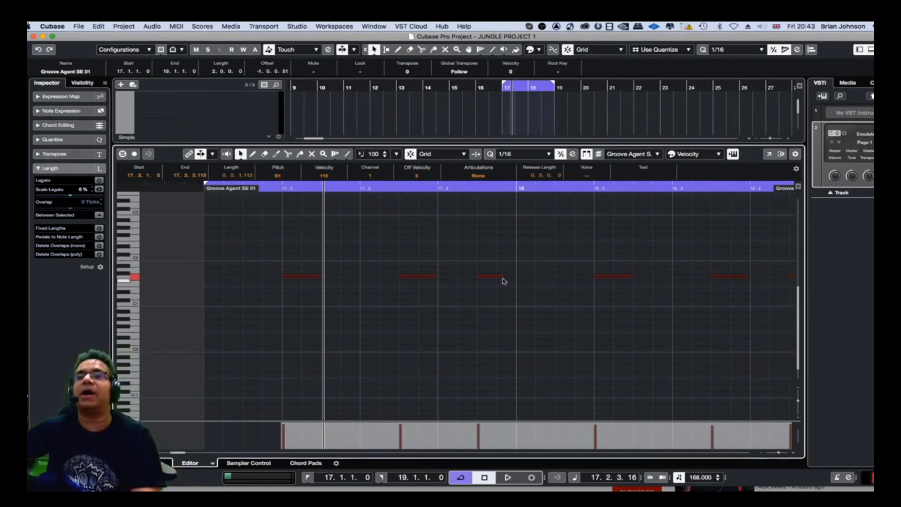
key(h)
key(h)
key(h)
key(h)
key(h)
key(g)
key(g)
key(g)
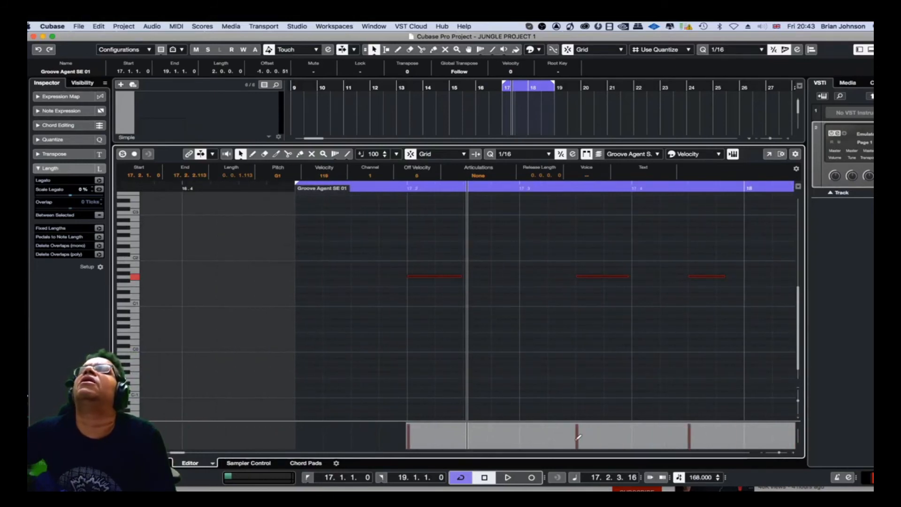
drag(175, 453, 176, 453)
key(g)
key(g)
key(g)
key(g)
key(g)
key(g)
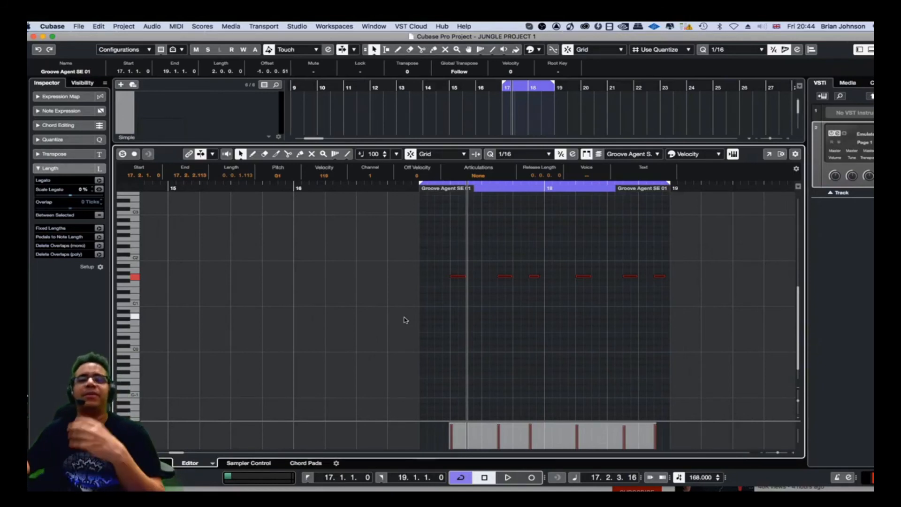
- Play the quantized part from 17.1.1.0 and shrink the editor area so the arrangement has more room
key(KP_1)
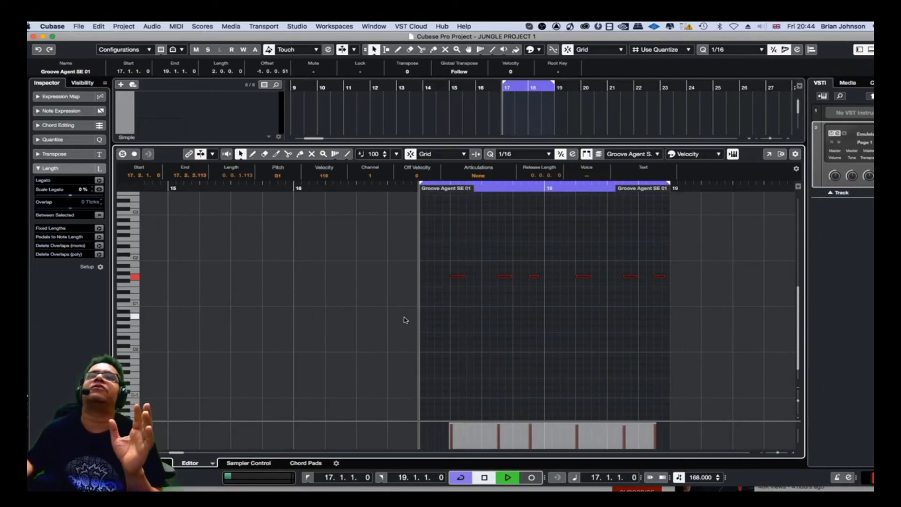
key(space)
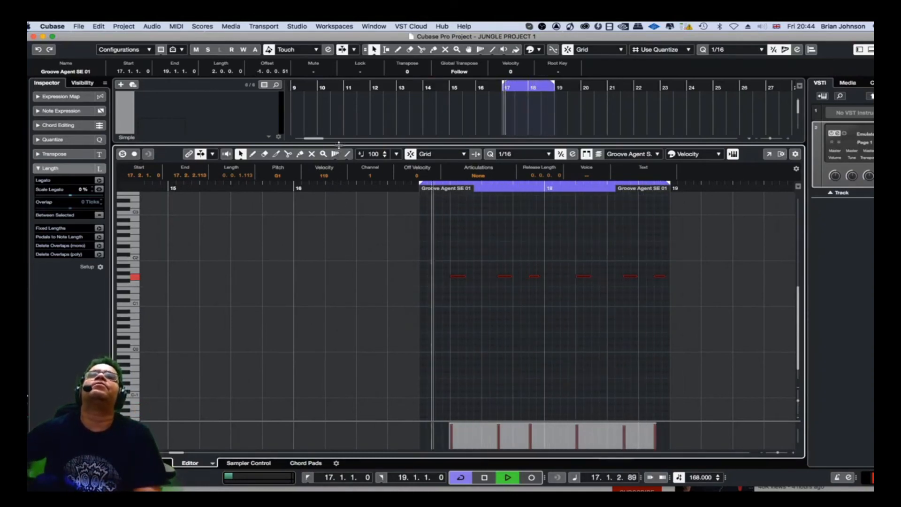
drag(339, 146, 341, 302)
click(576, 226)
key(space)
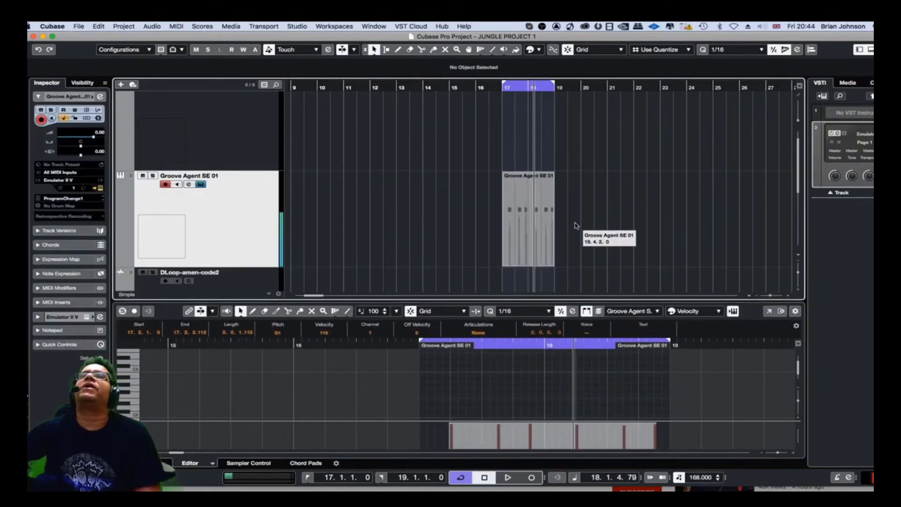
- Try to fill bars 19 to 29 with copies of the two-bar Groove Agent SE 01 part, then delete the copies
key(g)
key(g)
key(g)
key(g)
key(g)
key(g)
key(g)
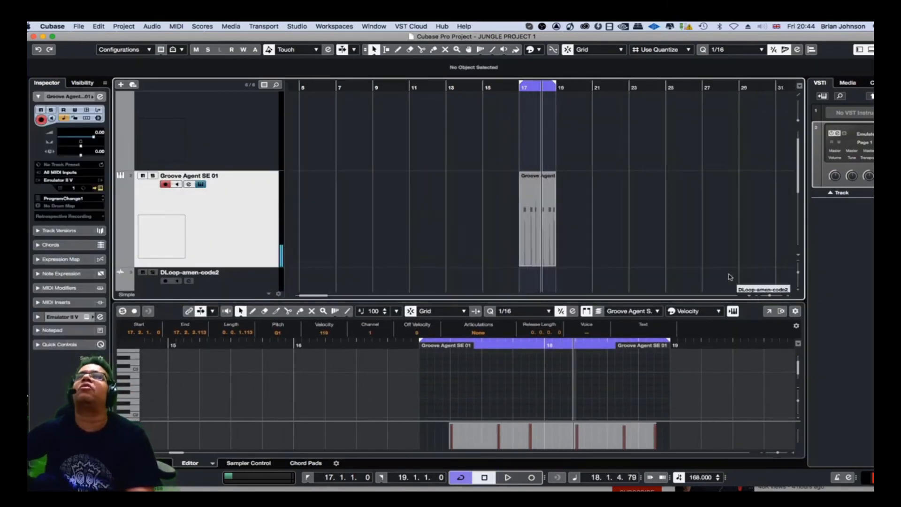
scroll(627, 207, down, 5)
scroll(491, 208, up, 3)
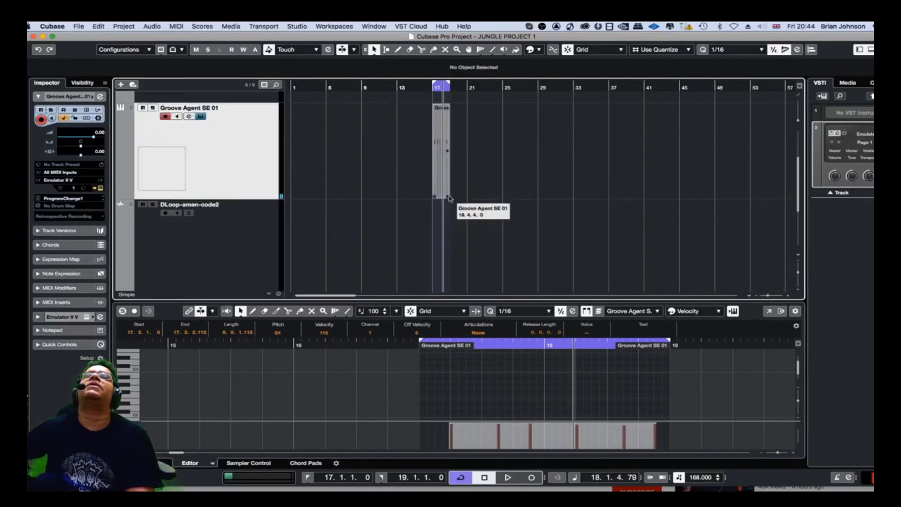
key(h)
key(h)
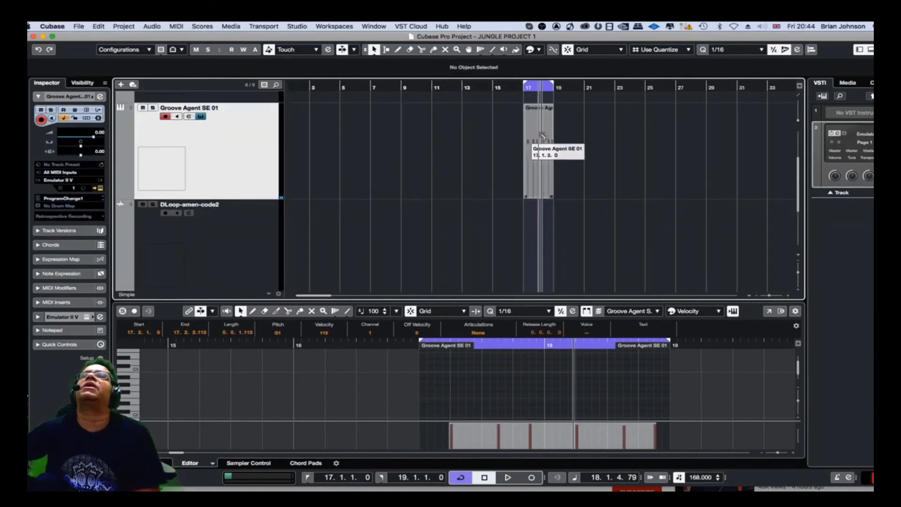
drag(527, 136, 624, 155)
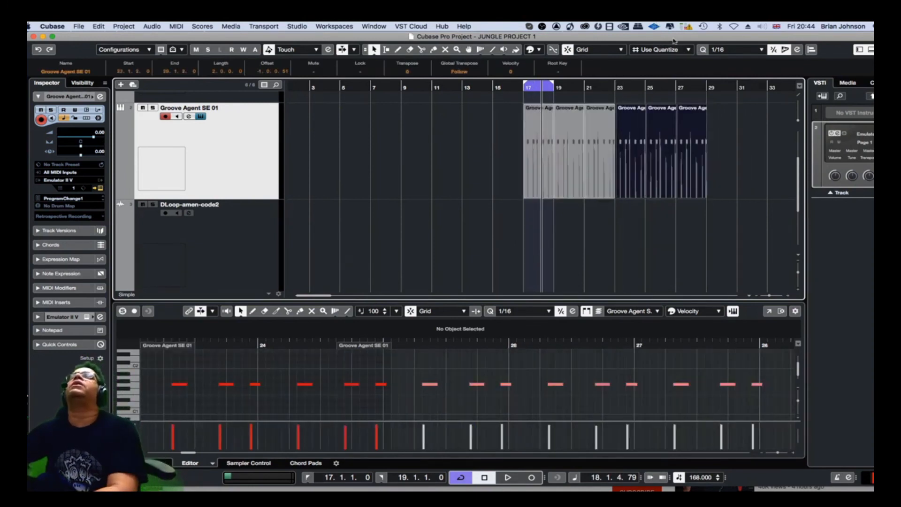
drag(731, 144, 577, 170)
key(Delete)
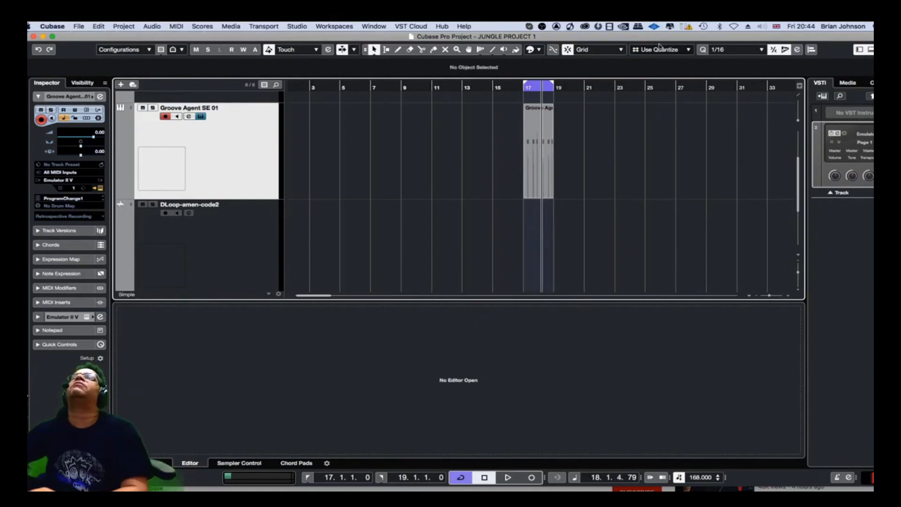
- Set the grid type to Bar and copy the two-bar part along its track to fill bars 17 to 25
click(662, 49)
click(656, 33)
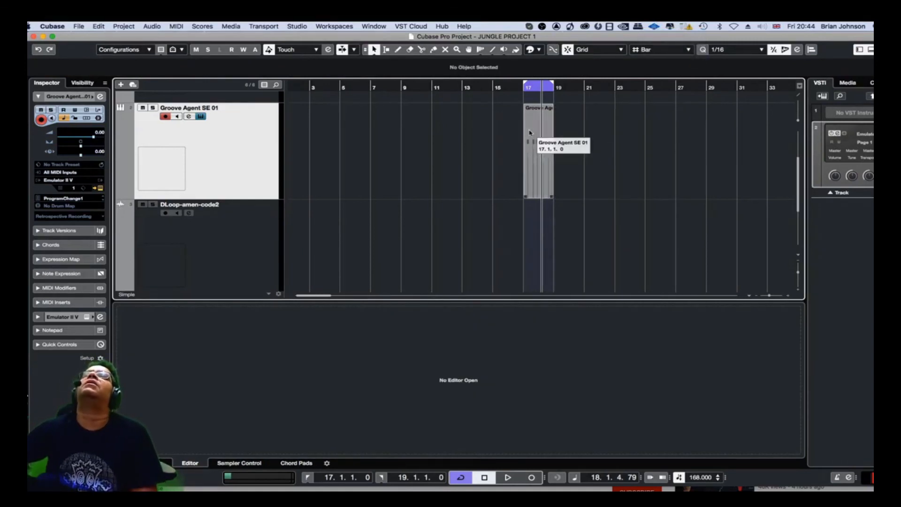
drag(535, 141, 598, 139)
key(space)
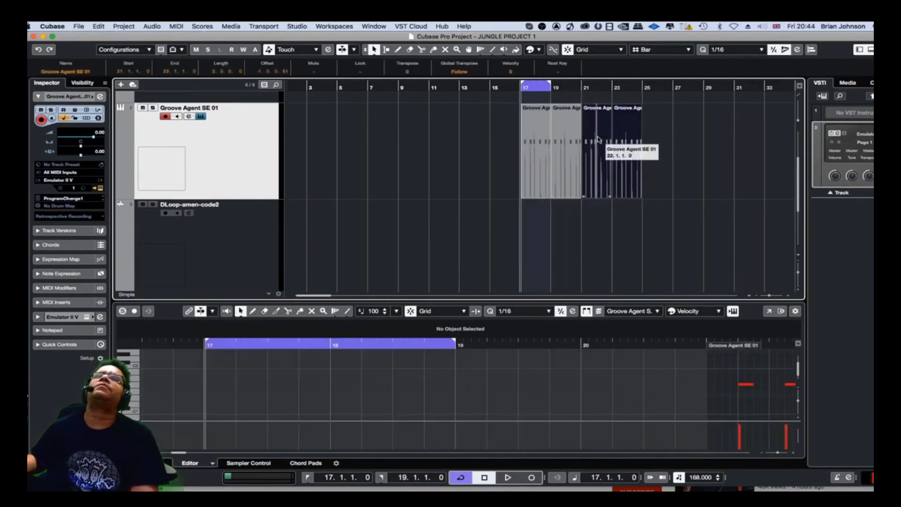
- Play the copied parts and extend the cycle range to end at 25.1.1.0
key(space)
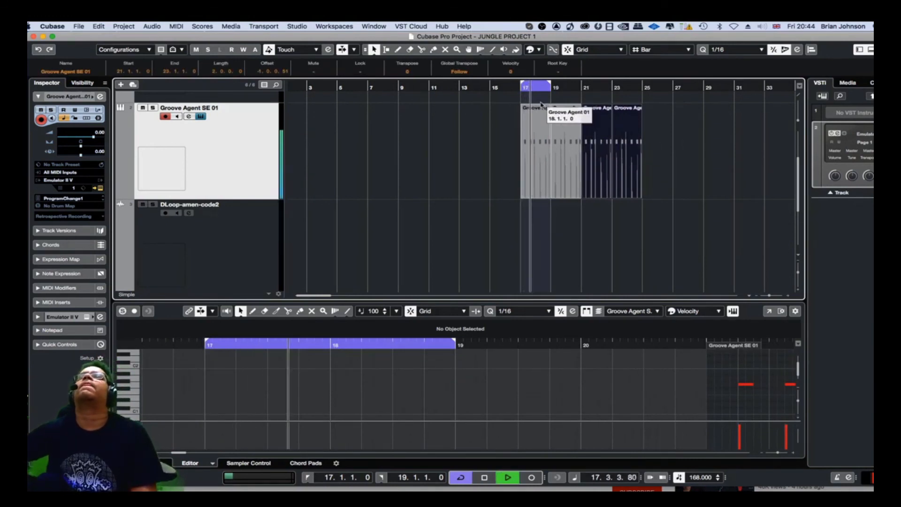
drag(555, 81, 641, 97)
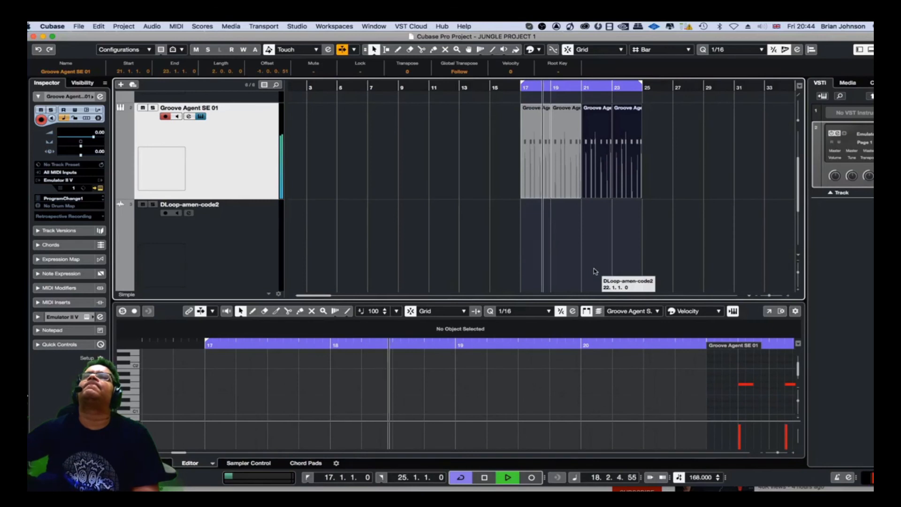
click(612, 255)
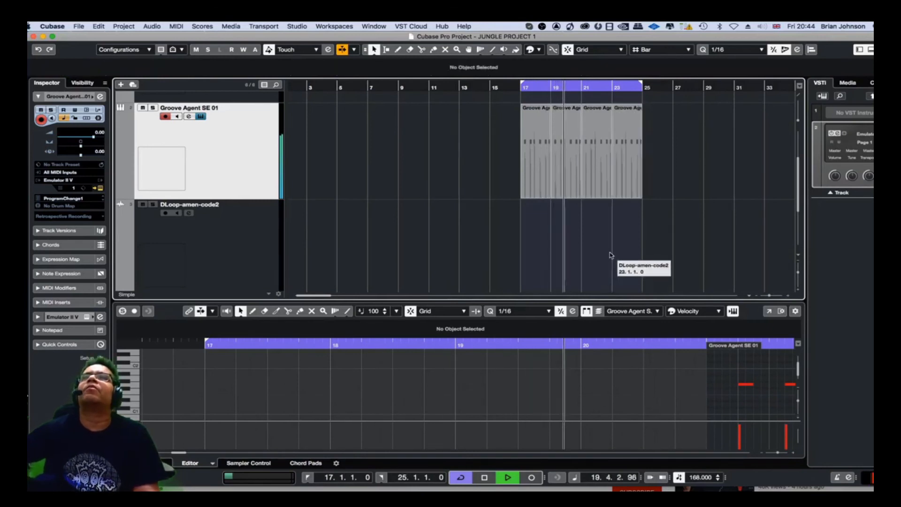
- Copy the four Groove Agent SE 01 parts to bar 25 so they run to bar 33 like the drum loop
scroll(614, 252, down, 5)
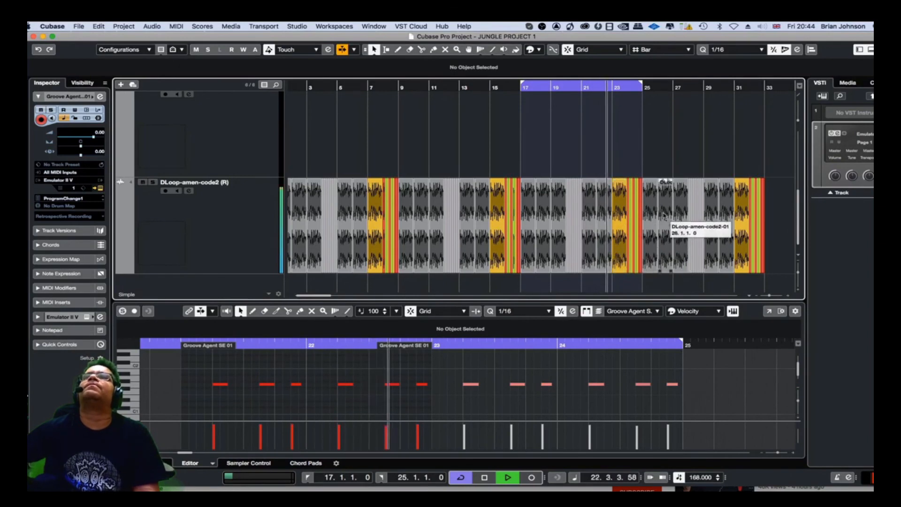
scroll(663, 210, up, 2)
scroll(663, 210, up, 3)
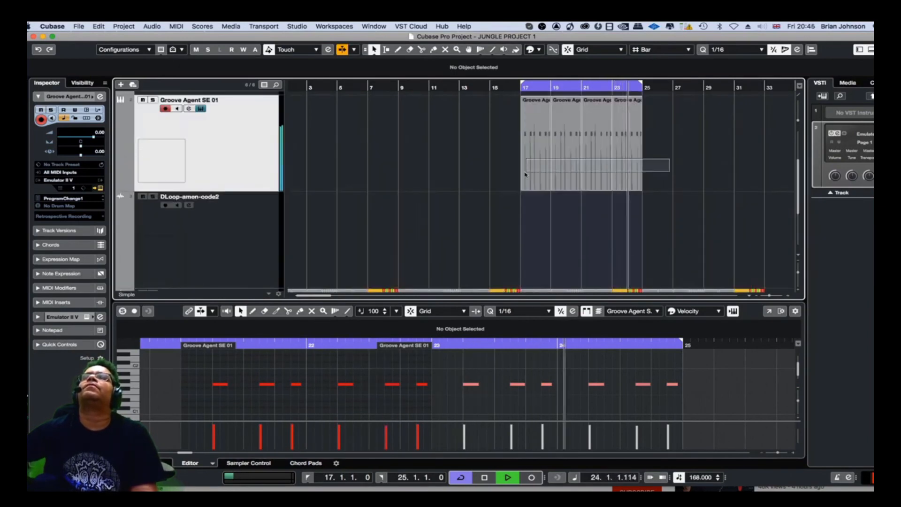
click(533, 151)
drag(533, 151, 657, 155)
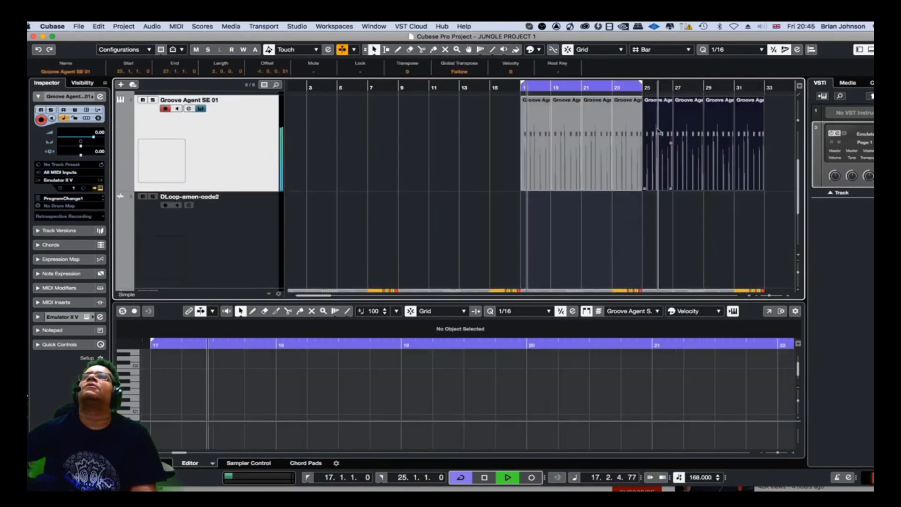
key(space)
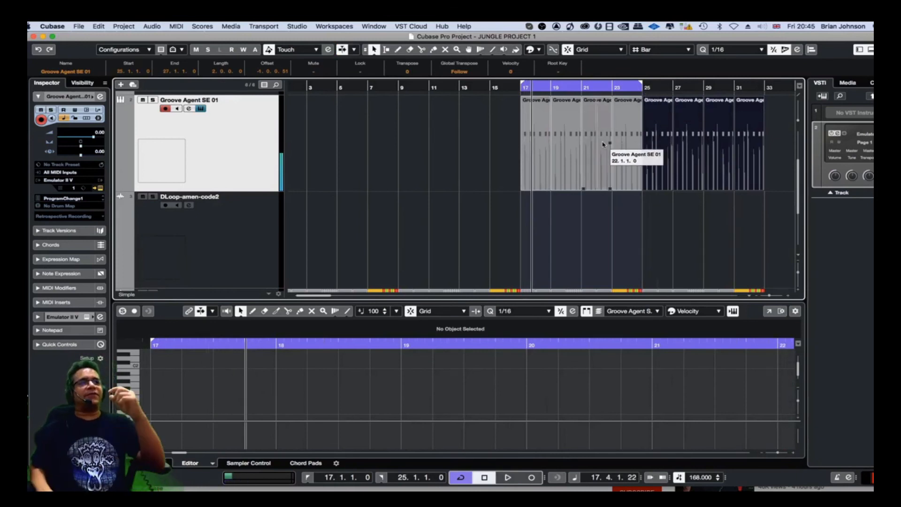